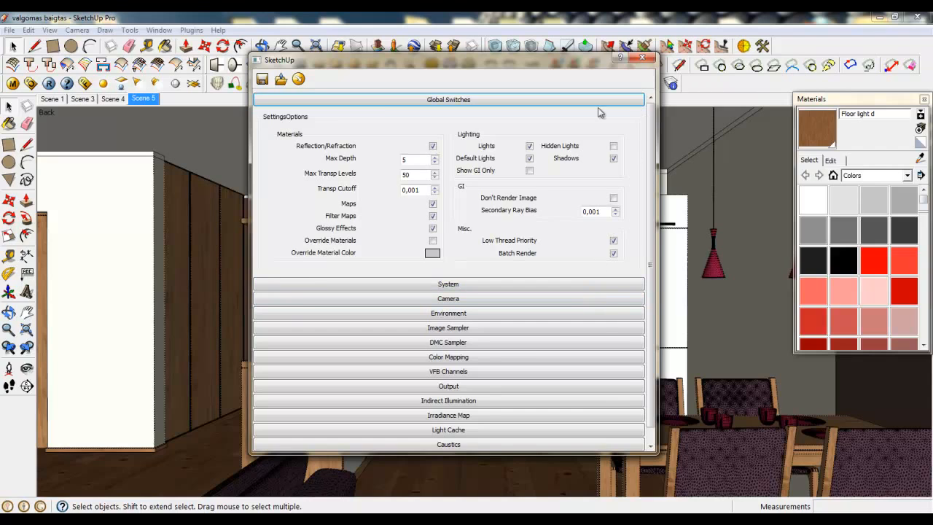
# Step: Review the System settings' dynamic memory limit and check the computer's installed RAM in Windows system information
pyautogui.click(454, 101)
pyautogui.click(455, 116)
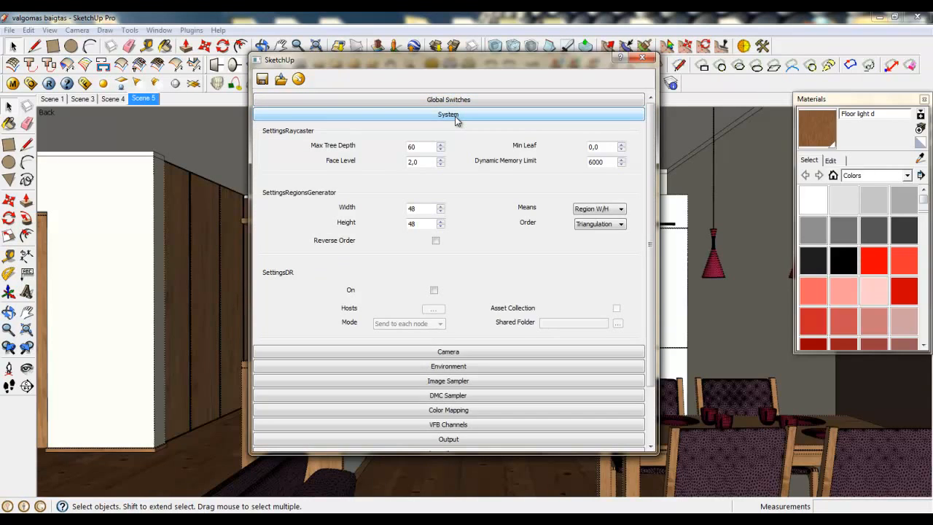
pyautogui.moveTo(447, 61); pyautogui.dragTo(439, 44)
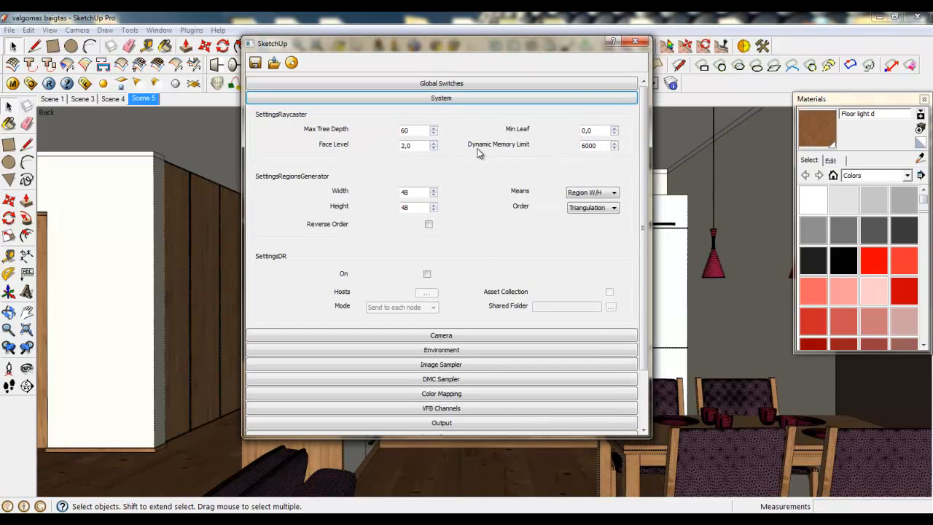
pyautogui.moveTo(605, 146); pyautogui.dragTo(487, 190)
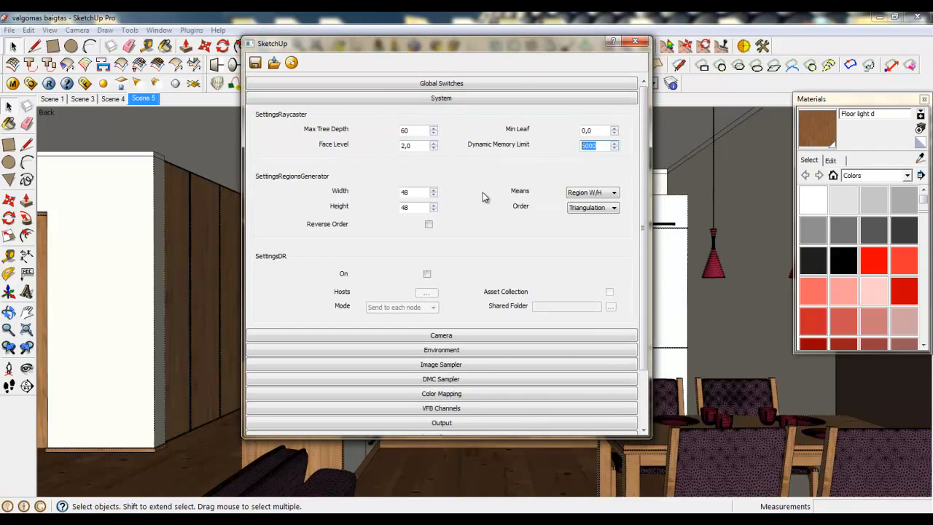
pyautogui.scroll(1, 599, 146)
pyautogui.click(281, 521)
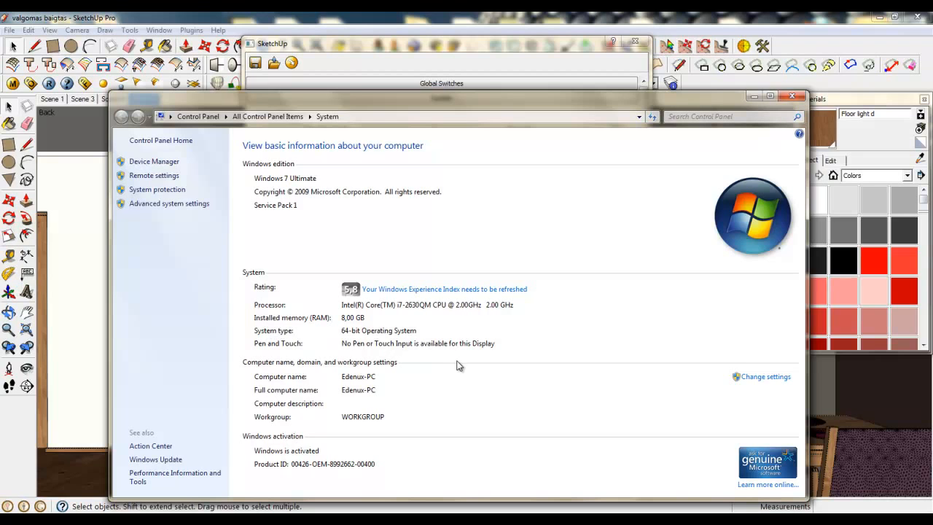
pyautogui.click(792, 95)
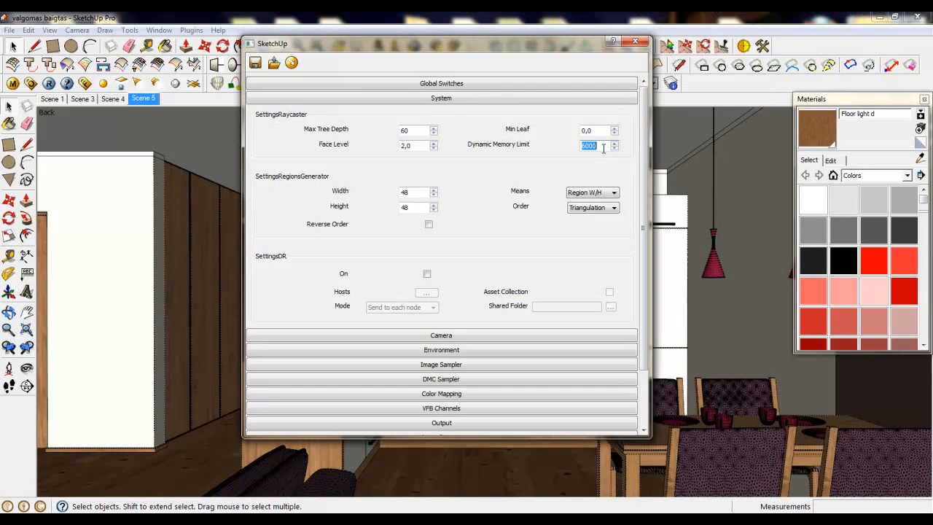
pyautogui.moveTo(476, 45); pyautogui.dragTo(480, 40)
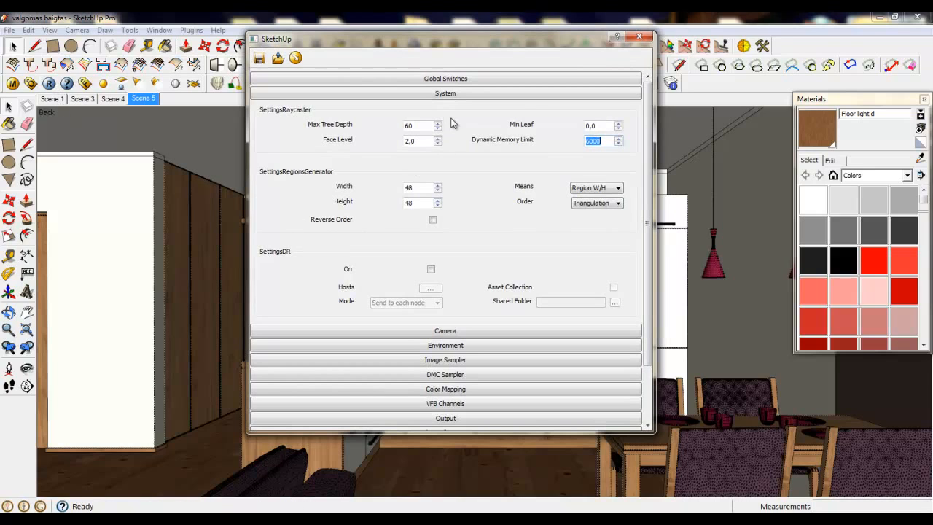
# Step: Review the standard and physical camera settings in the V-Ray options
pyautogui.click(452, 95)
pyautogui.click(450, 109)
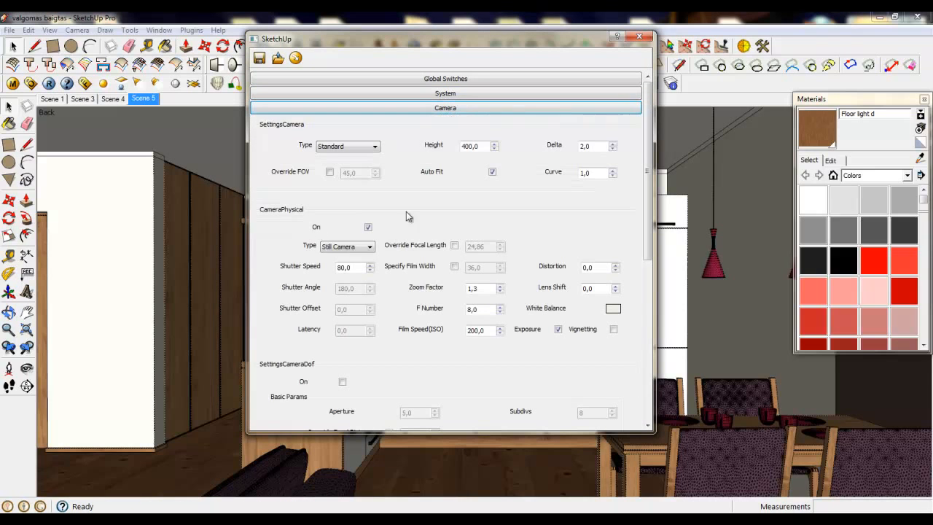
pyautogui.click(453, 110)
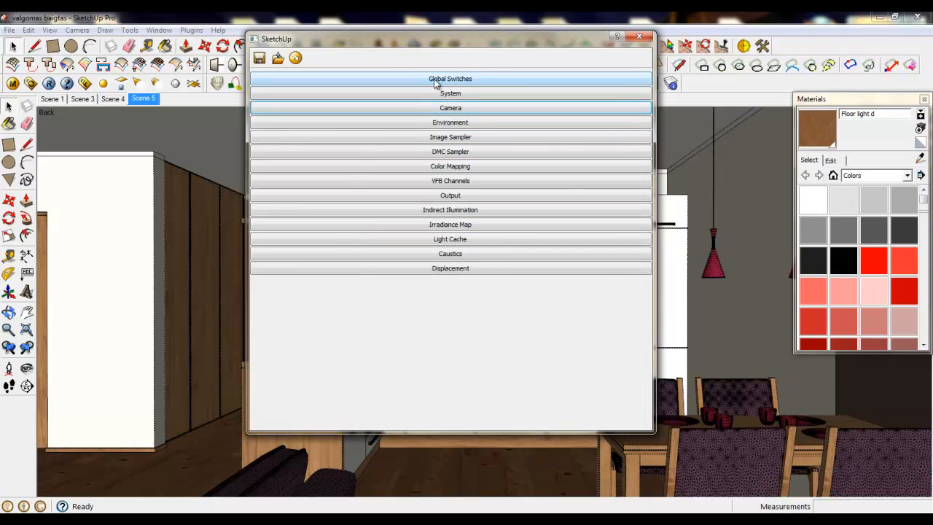
# Step: Set the sunlight shadow subdivs to 36 in the TexSky texture of the environment background
pyautogui.click(457, 126)
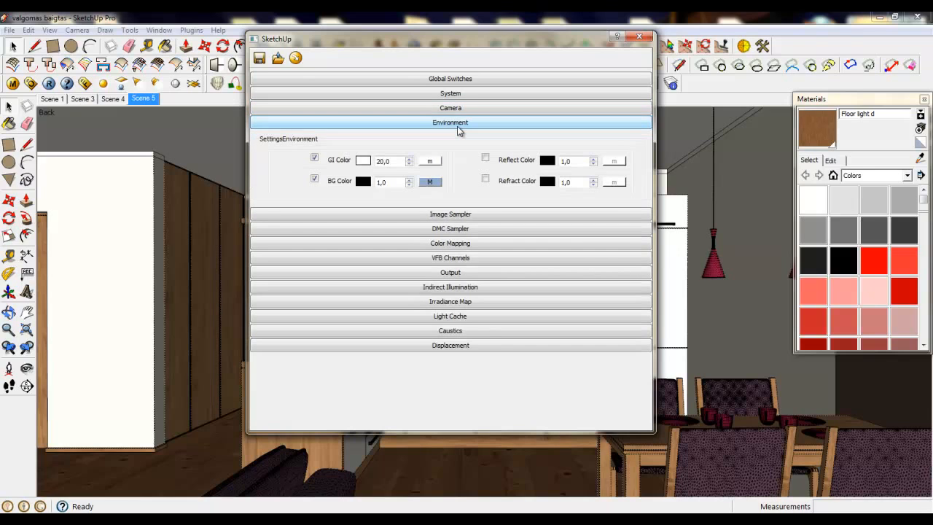
pyautogui.click(429, 182)
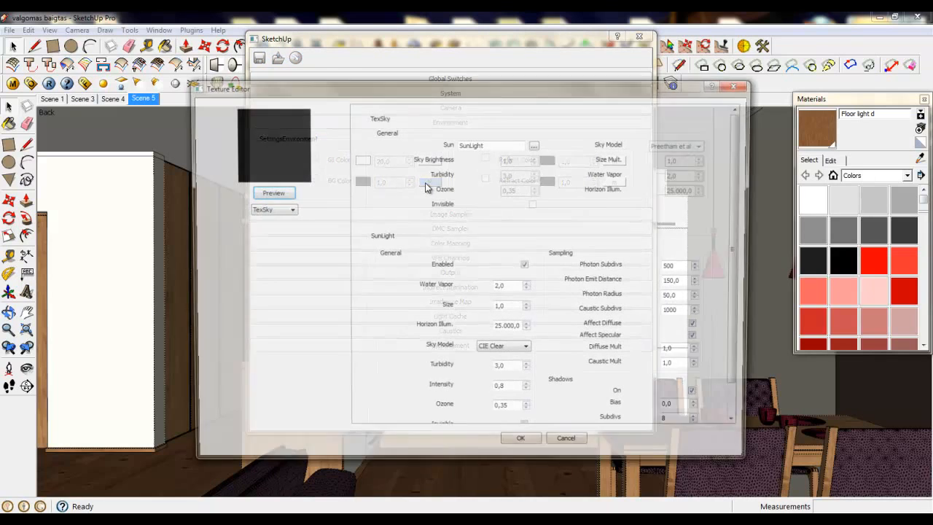
pyautogui.doubleClick(666, 425)
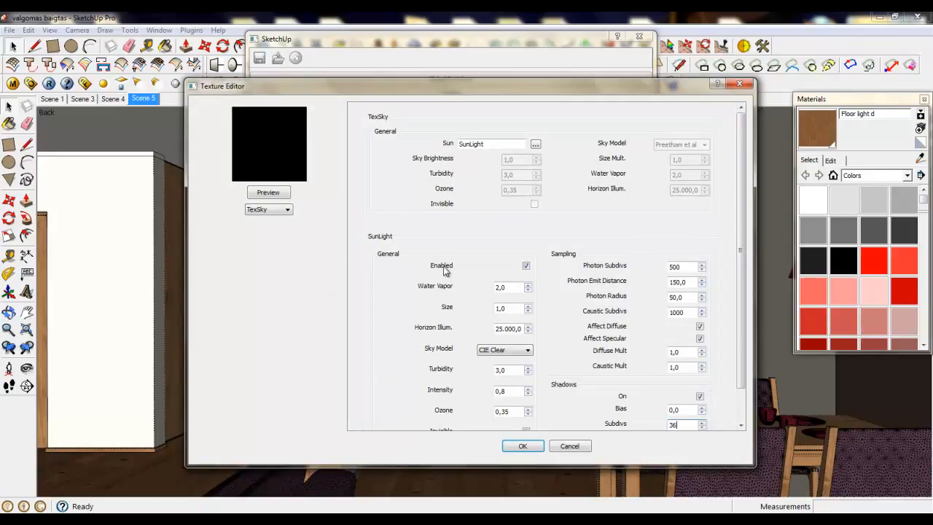
pyautogui.click(534, 446)
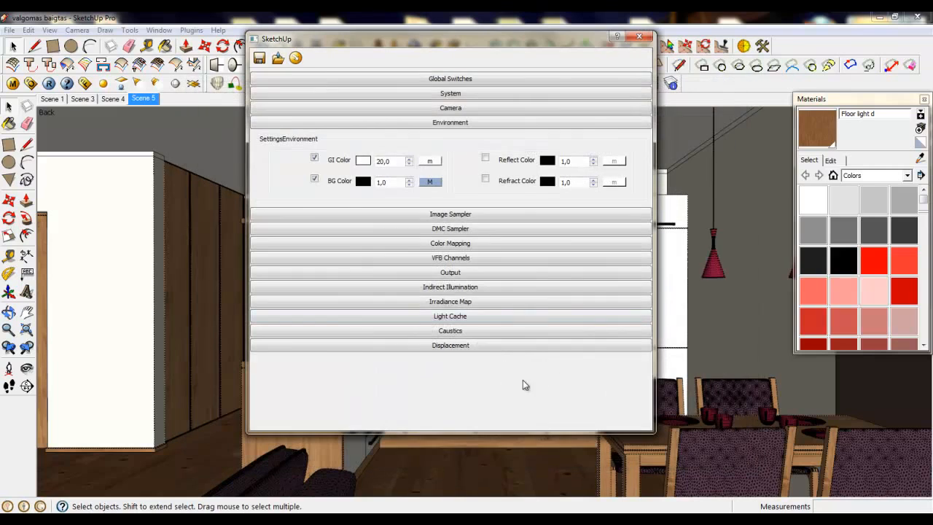
# Step: Configure the image sampler as Adaptive DMC with a color threshold of 0,001 and max subdivs of 12
pyautogui.click(445, 124)
pyautogui.click(445, 137)
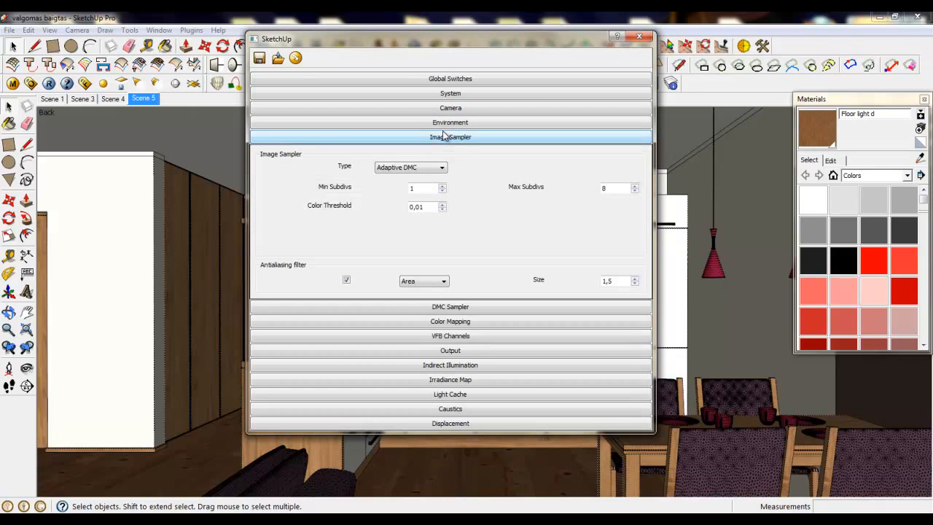
pyautogui.click(435, 169)
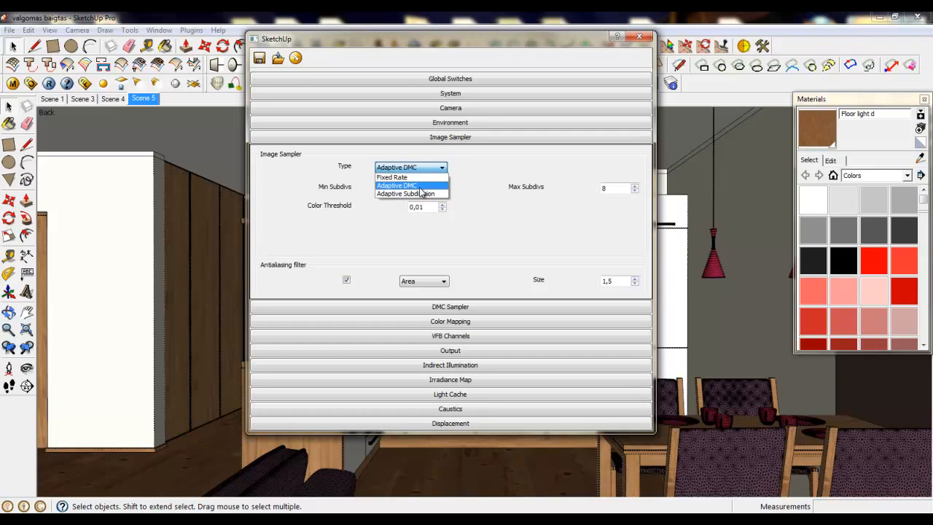
pyautogui.click(393, 187)
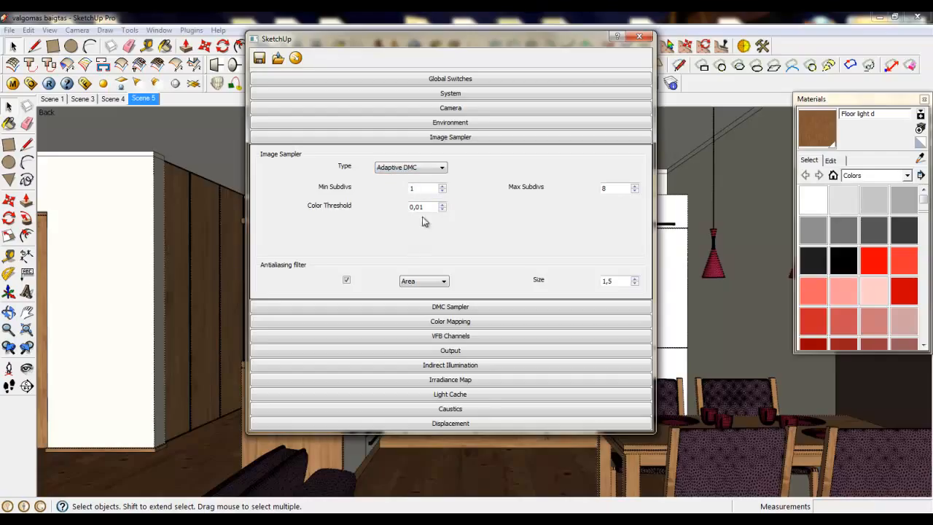
pyautogui.moveTo(430, 207)
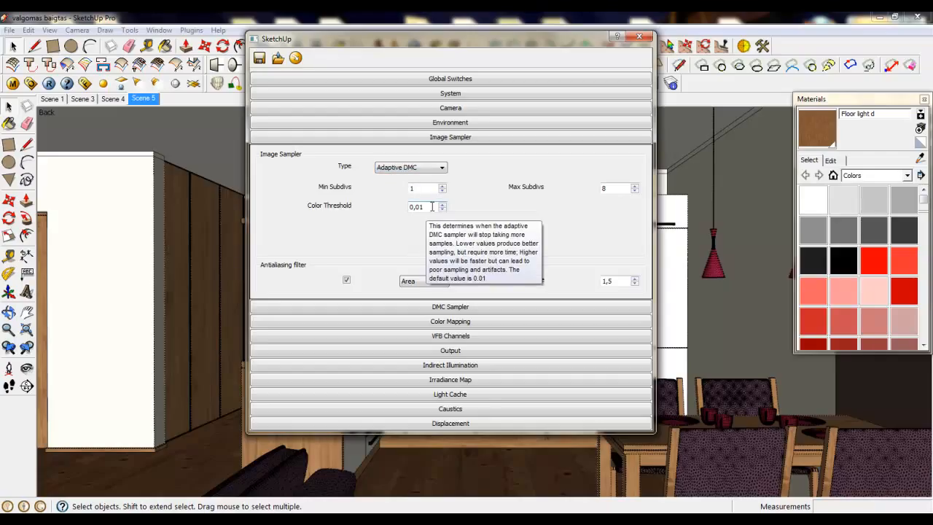
pyautogui.moveTo(426, 207); pyautogui.dragTo(420, 207)
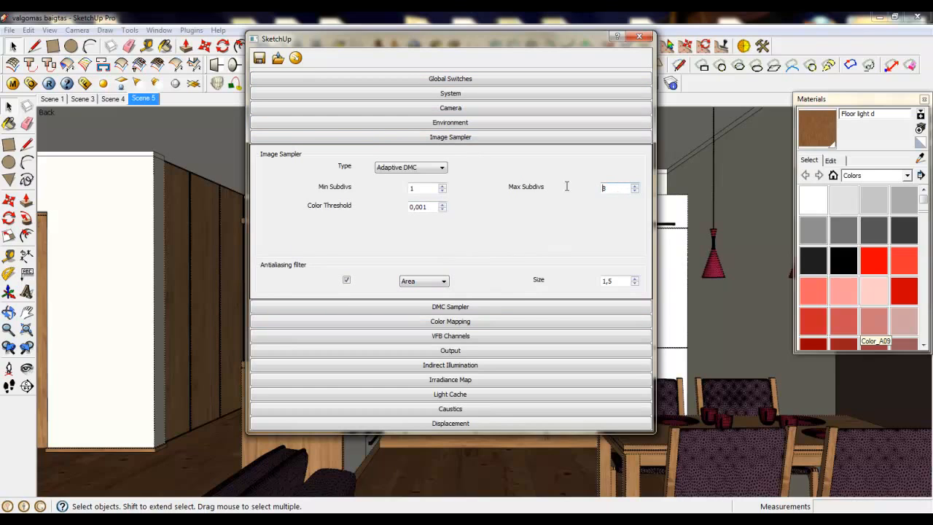
pyautogui.write('12')
pyautogui.click(461, 138)
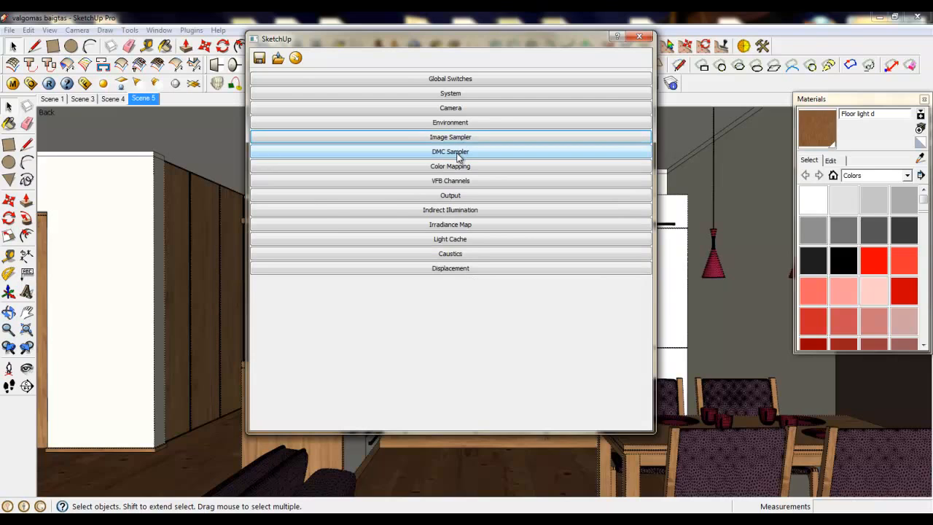
# Step: Set the DMC sampler's noise threshold to 0,001 and adjust its adaptive amount
pyautogui.click(457, 153)
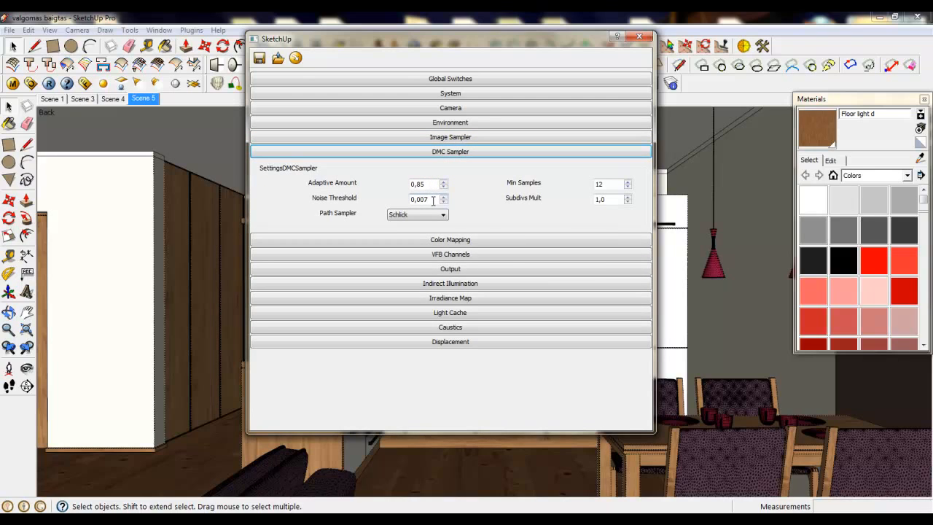
pyautogui.moveTo(467, 42); pyautogui.dragTo(476, 35)
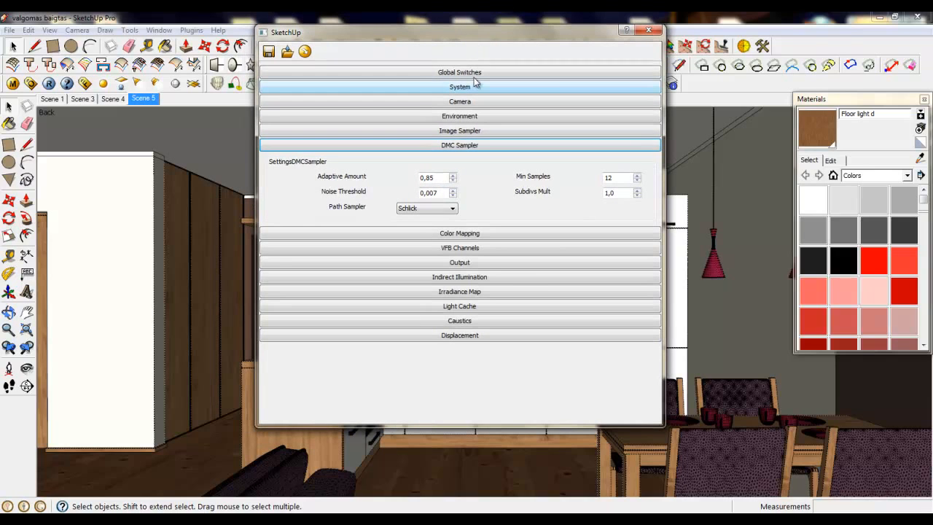
pyautogui.click(438, 193)
pyautogui.press('BackSpace')
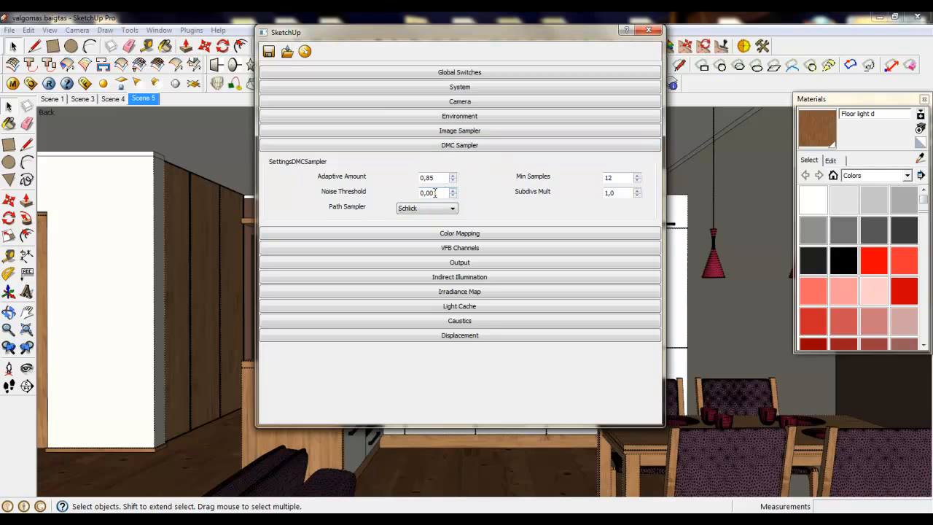
pyautogui.write('1')
pyautogui.click(452, 181)
pyautogui.press('Tab')
pyautogui.click(459, 146)
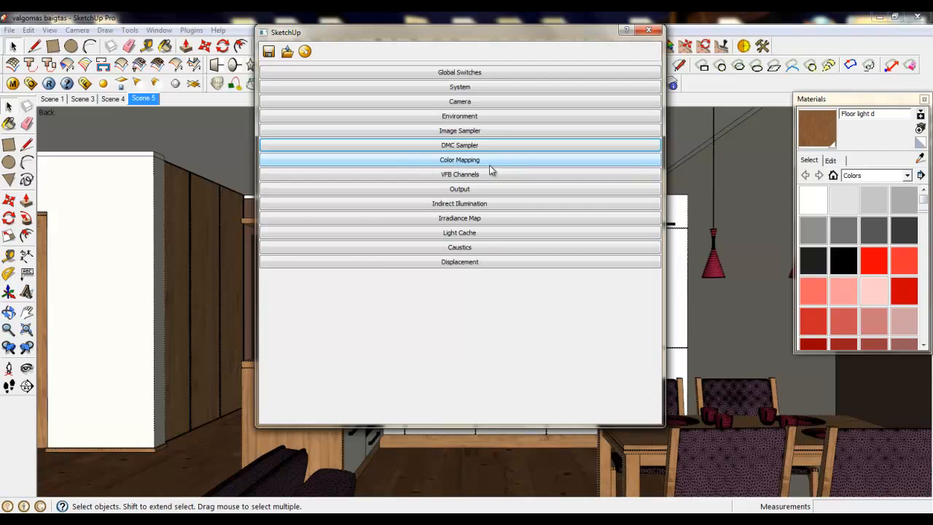
# Step: Enter a new render width for the output size with the viewport override enabled
pyautogui.click(427, 189)
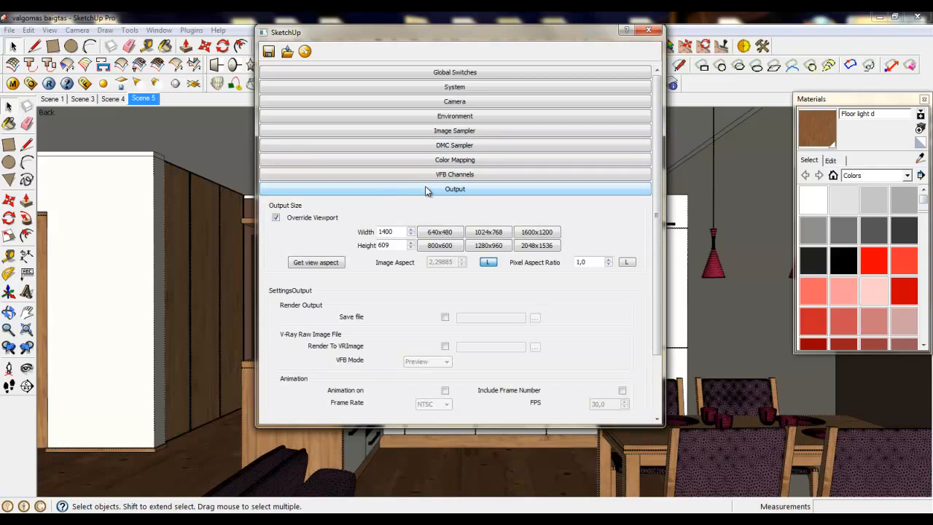
pyautogui.doubleClick(396, 231)
pyautogui.press('Tab')
pyautogui.doubleClick(398, 232)
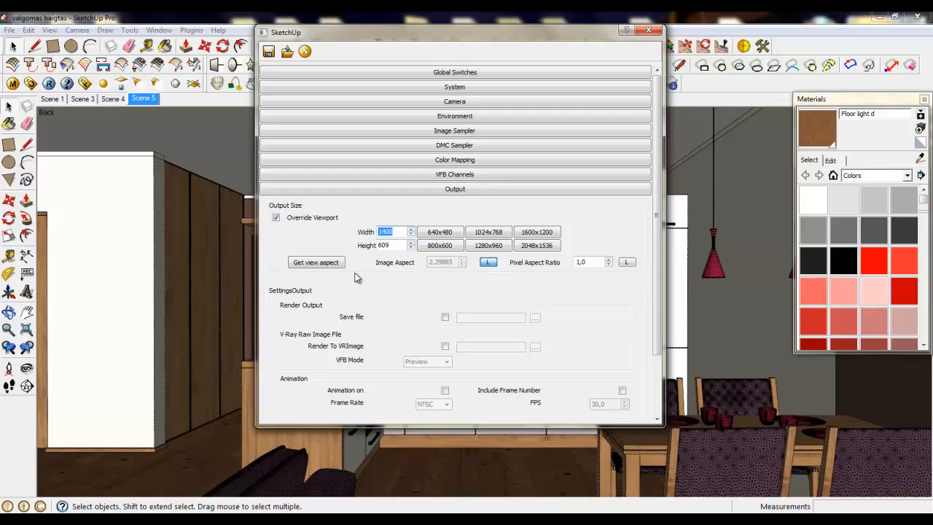
pyautogui.write('25')
pyautogui.press('Return')
pyautogui.click(446, 191)
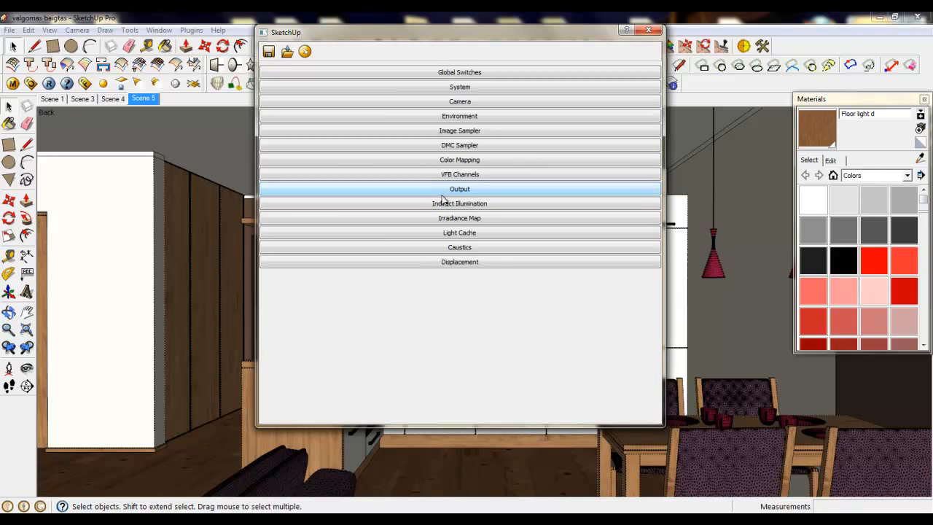
# Step: Set the ambient occlusion subdivs to 22 in the indirect illumination settings
pyautogui.click(443, 205)
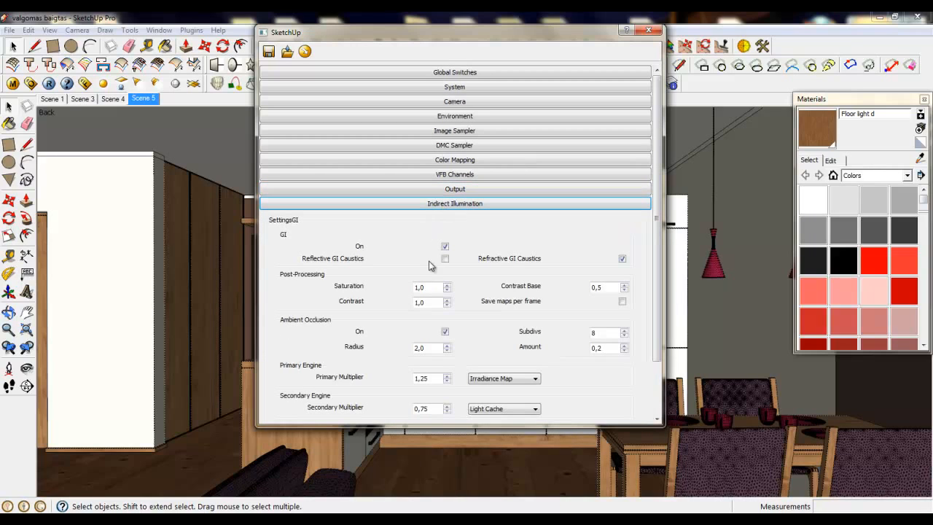
pyautogui.doubleClick(595, 334)
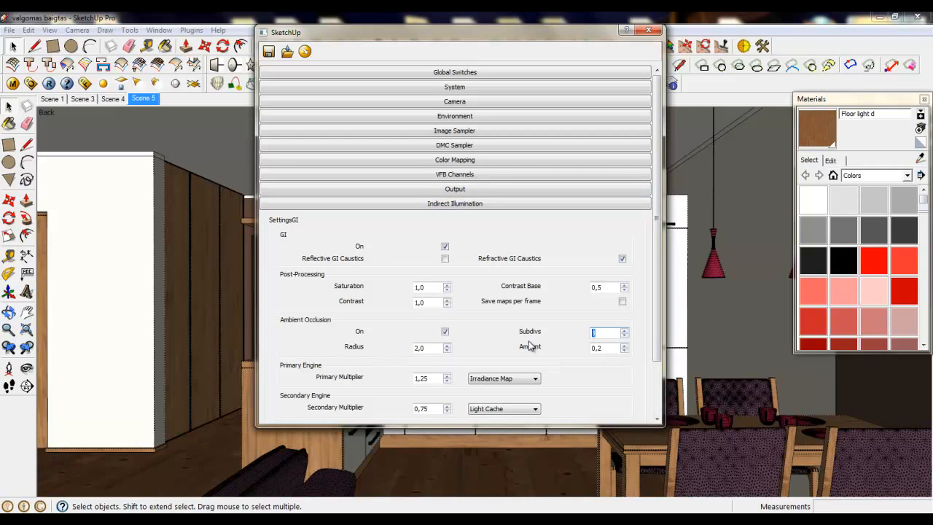
pyautogui.write('22')
pyautogui.click(459, 204)
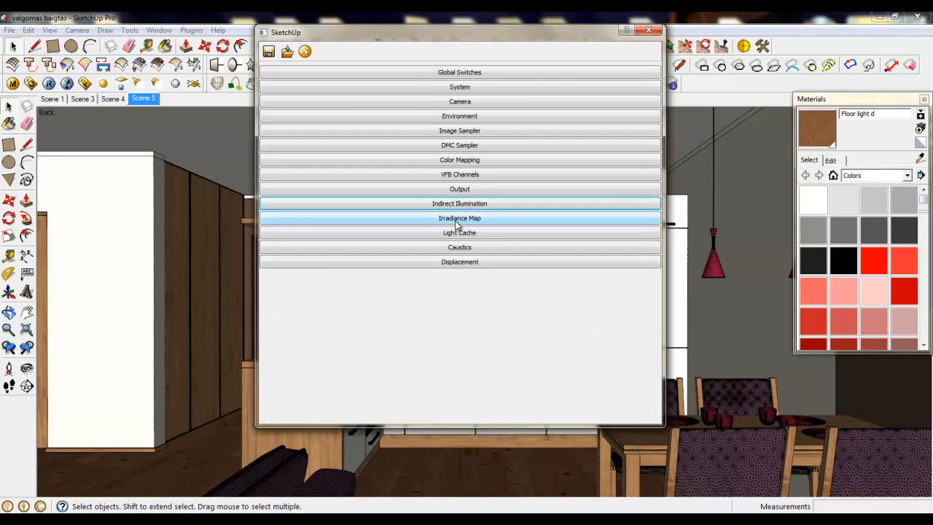
# Step: Set the irradiance map samples to 30 and raise its max rate by one increment
pyautogui.click(455, 221)
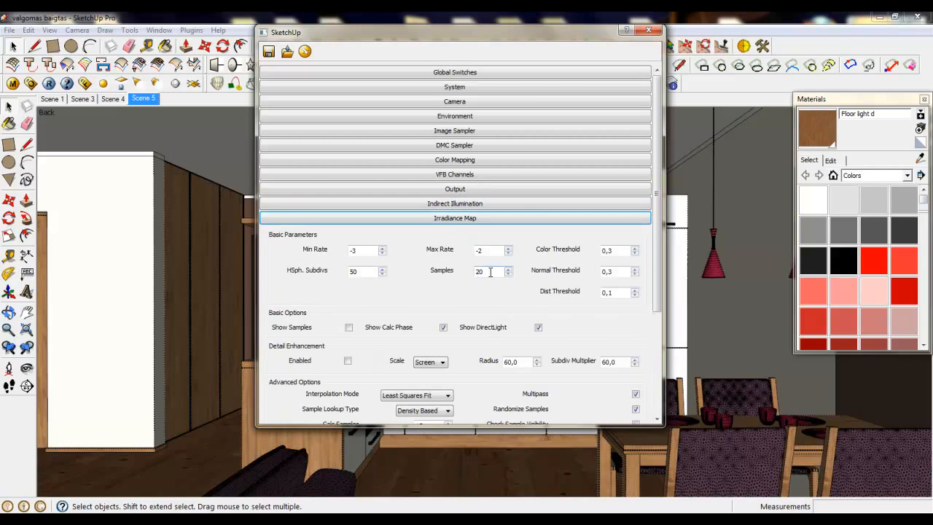
pyautogui.moveTo(493, 272); pyautogui.dragTo(447, 266)
pyautogui.write('30')
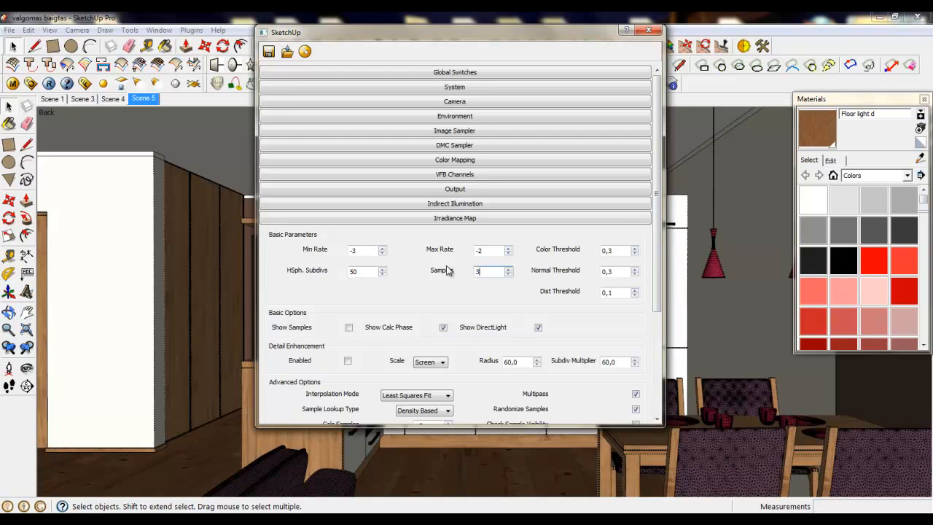
pyautogui.click(508, 247)
pyautogui.click(459, 251)
pyautogui.click(460, 219)
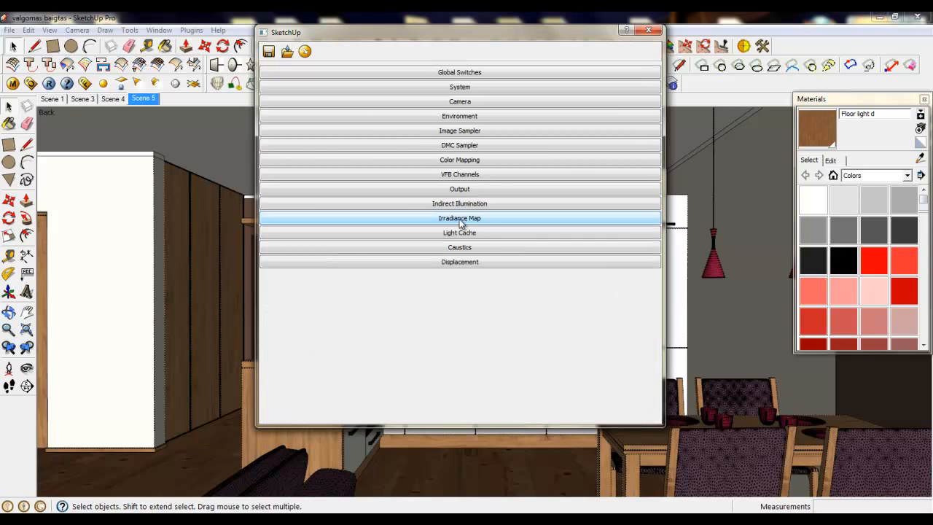
# Step: Enter a new light cache subdivs value and close the V-Ray render options
pyautogui.click(460, 233)
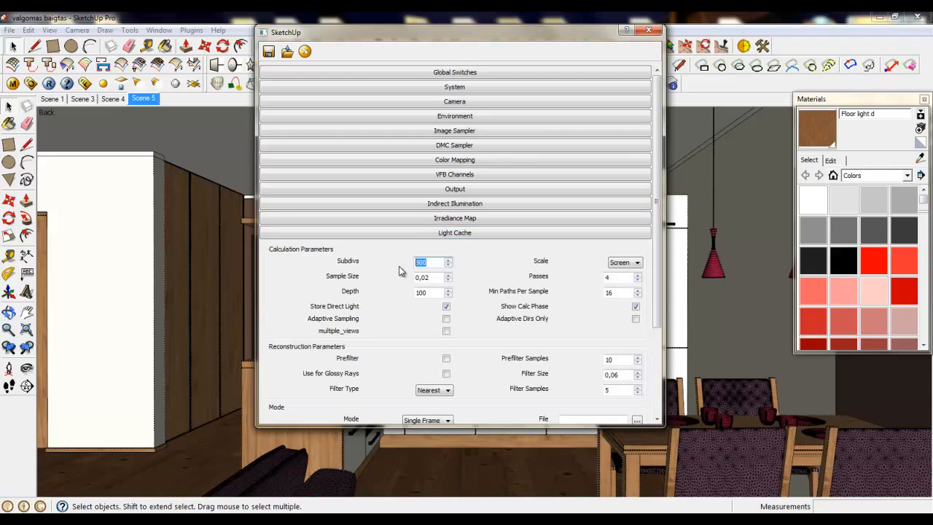
pyautogui.write('1')
pyautogui.press('Return')
pyautogui.click(447, 233)
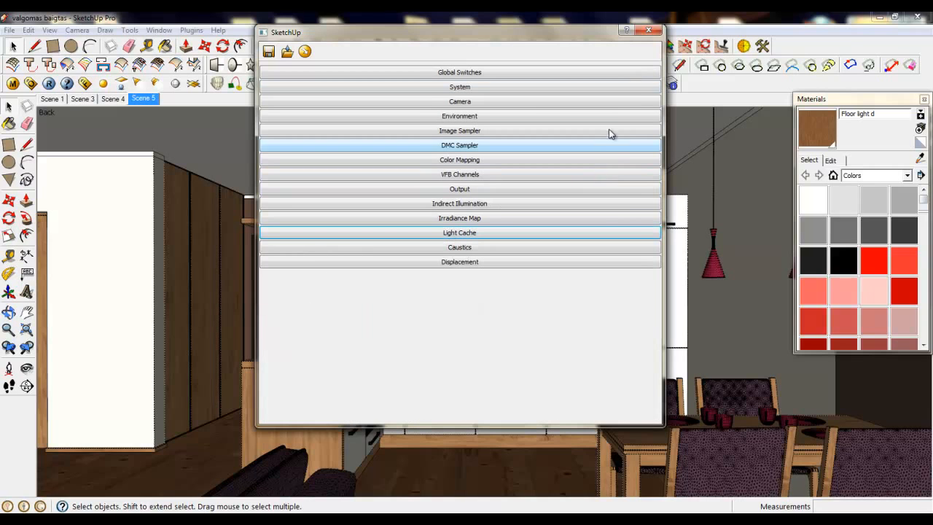
pyautogui.click(648, 31)
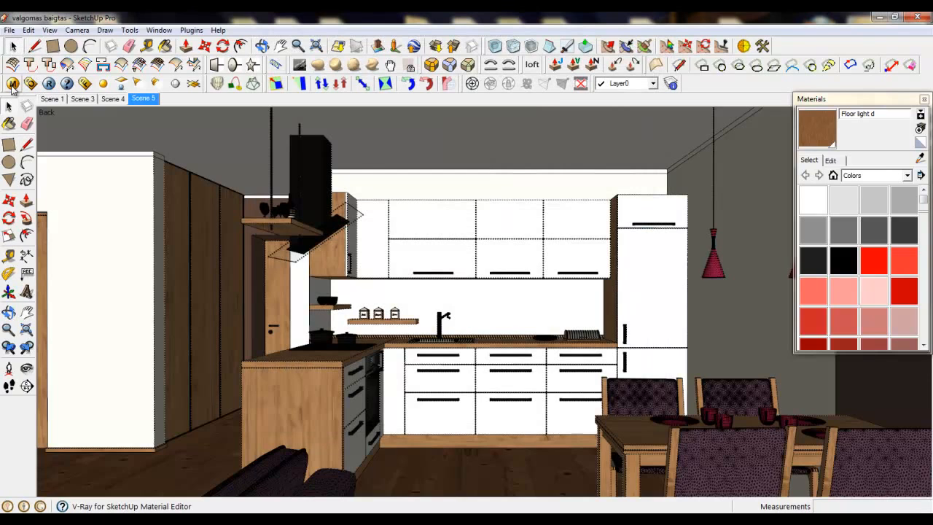
# Step: Open the V-Ray material editor and set the reflection subdivs of LeavesTropical0216_1_SDIFFUSE to 22
pyautogui.click(12, 84)
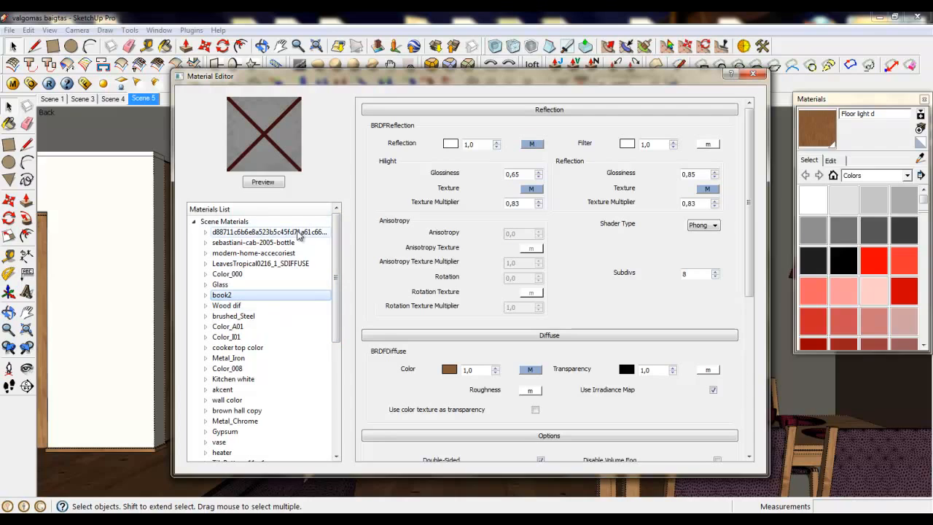
pyautogui.click(295, 264)
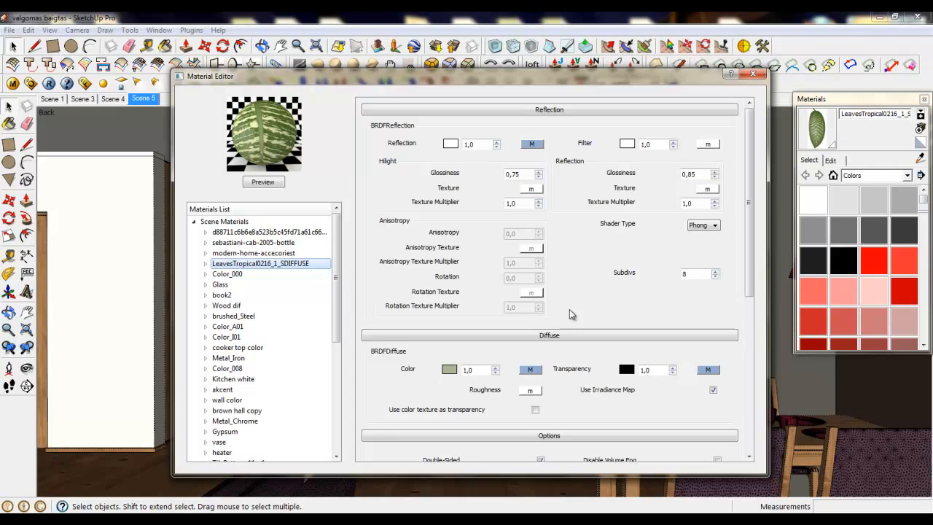
pyautogui.doubleClick(689, 274)
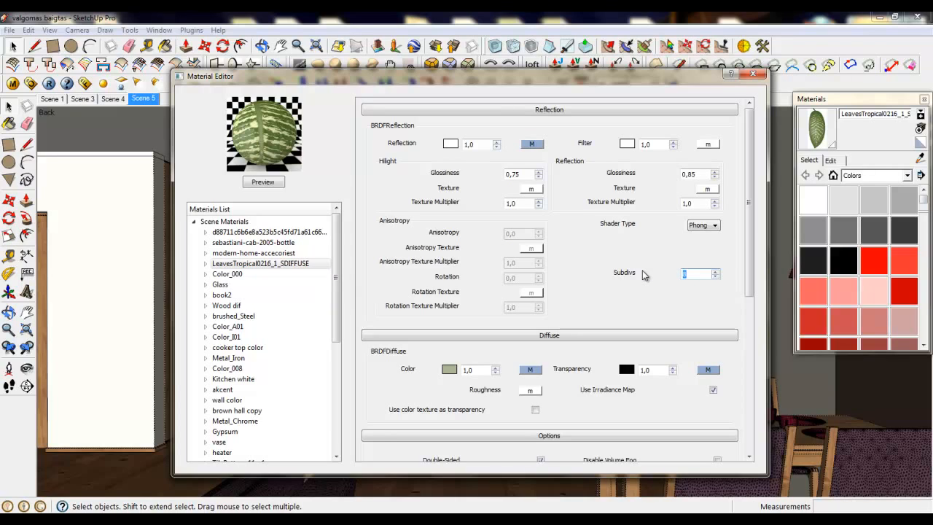
pyautogui.write('22')
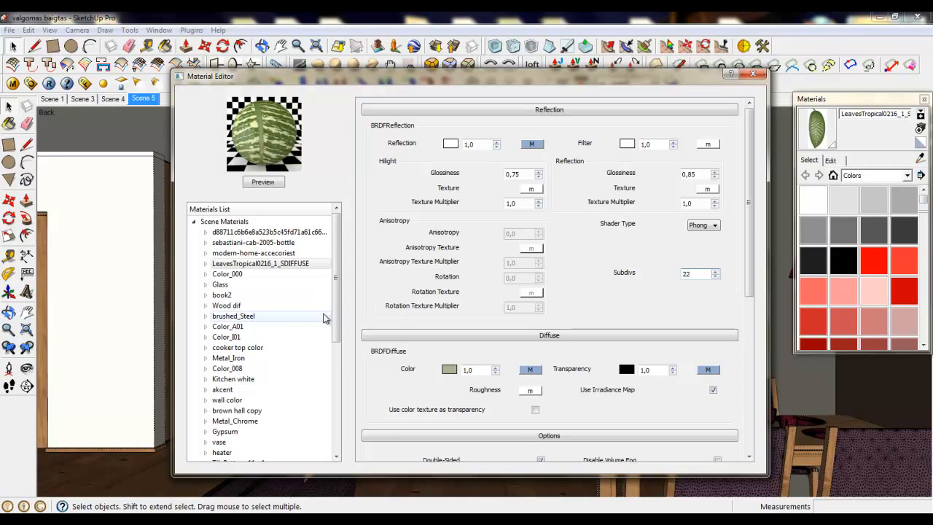
# Step: Inspect the oven texture material's reflection settings and set the Wood dif material's reflection subdivs to 36
pyautogui.click(233, 232)
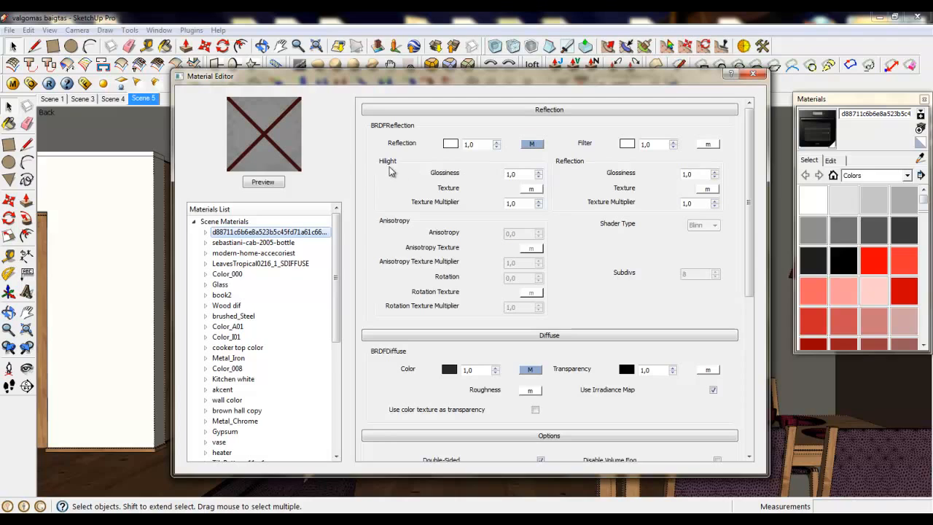
pyautogui.click(516, 176)
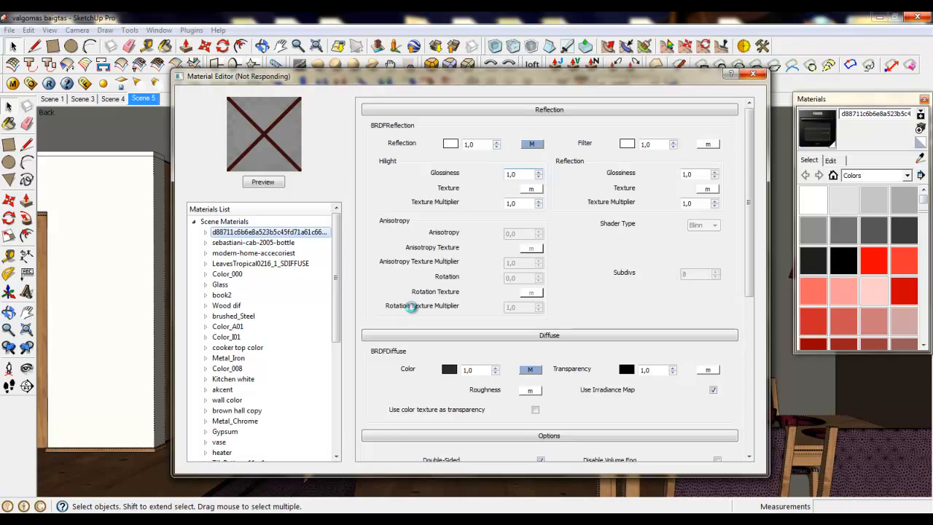
pyautogui.click(241, 306)
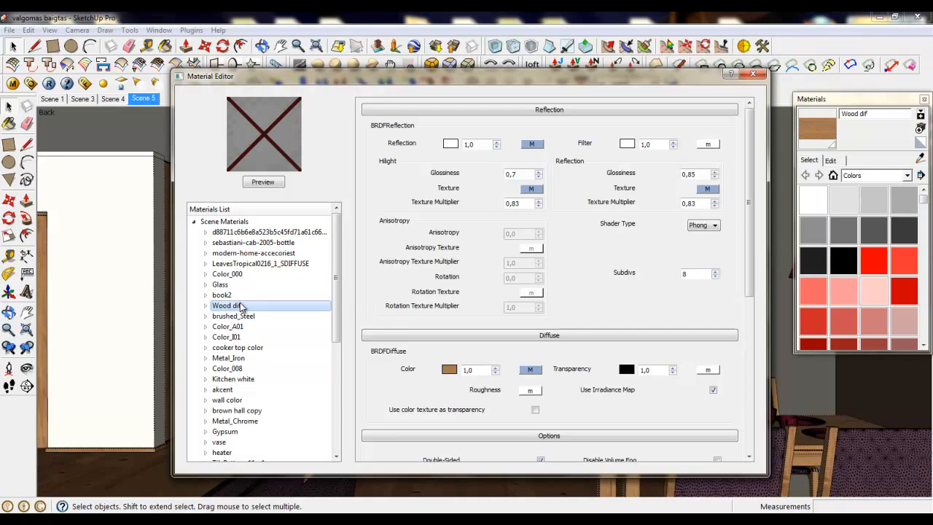
pyautogui.doubleClick(692, 274)
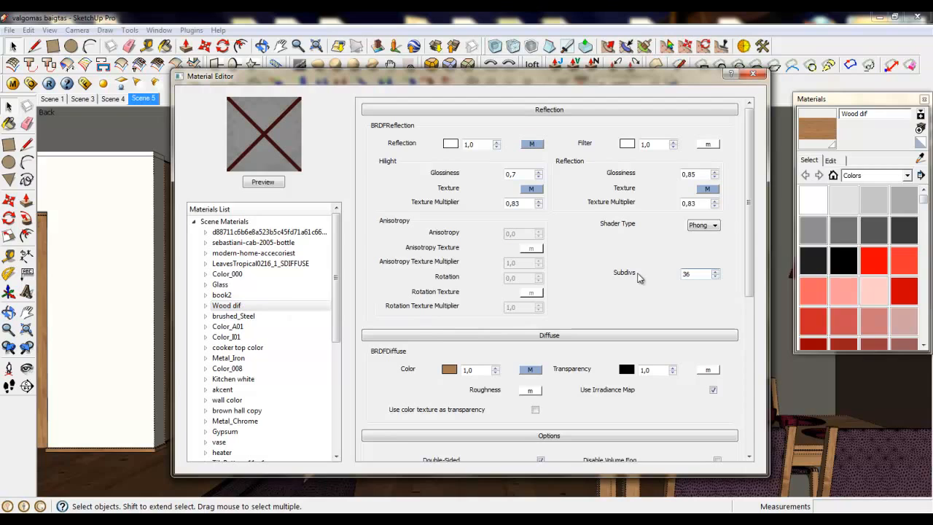
# Step: Set the book2 material's reflection subdivs to 22 and check the subdivs of brushed_Steel
pyautogui.click(233, 295)
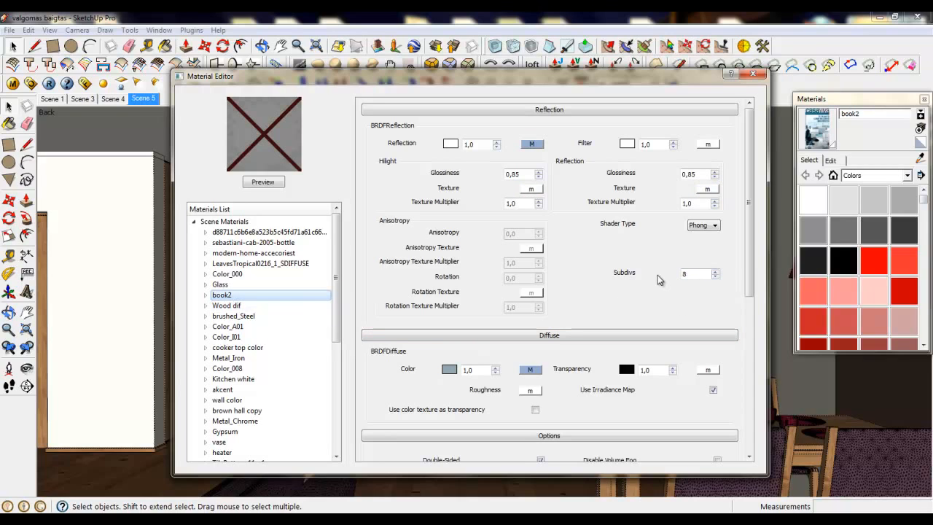
pyautogui.doubleClick(690, 273)
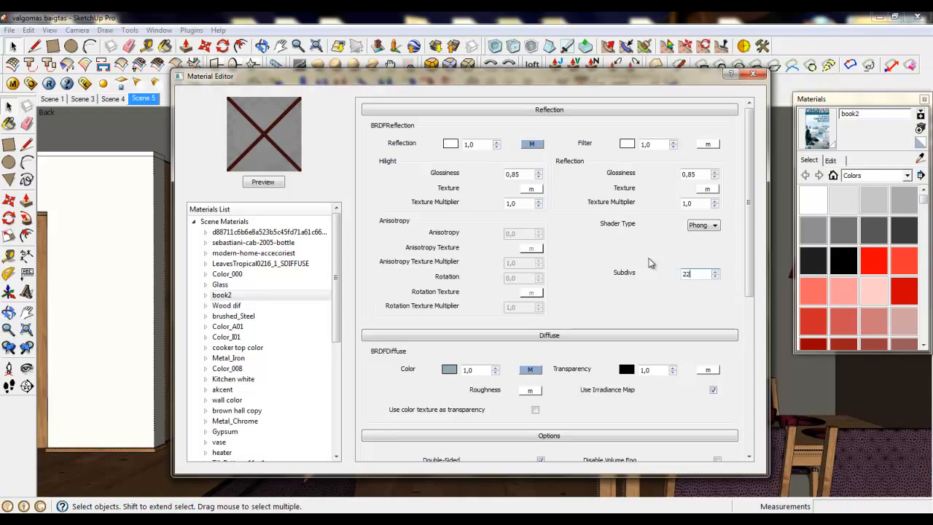
pyautogui.write('22')
pyautogui.click(233, 316)
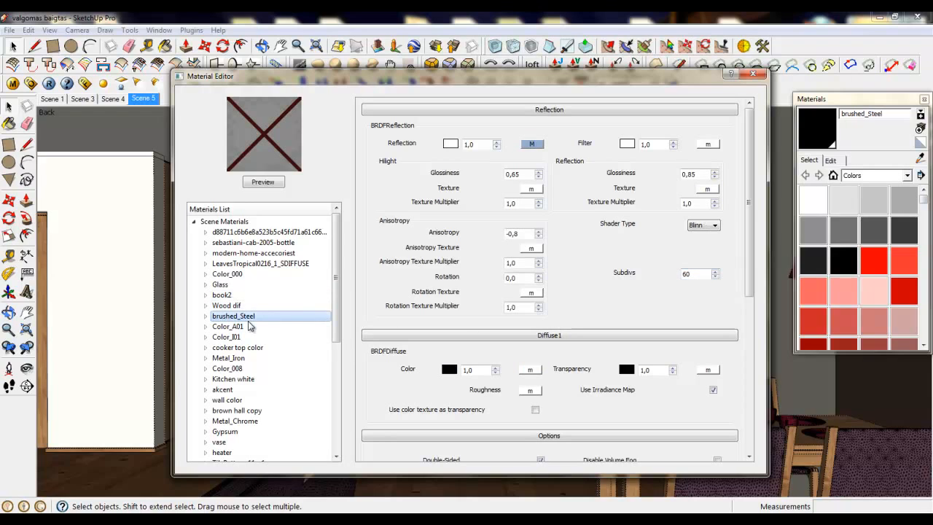
pyautogui.doubleClick(693, 274)
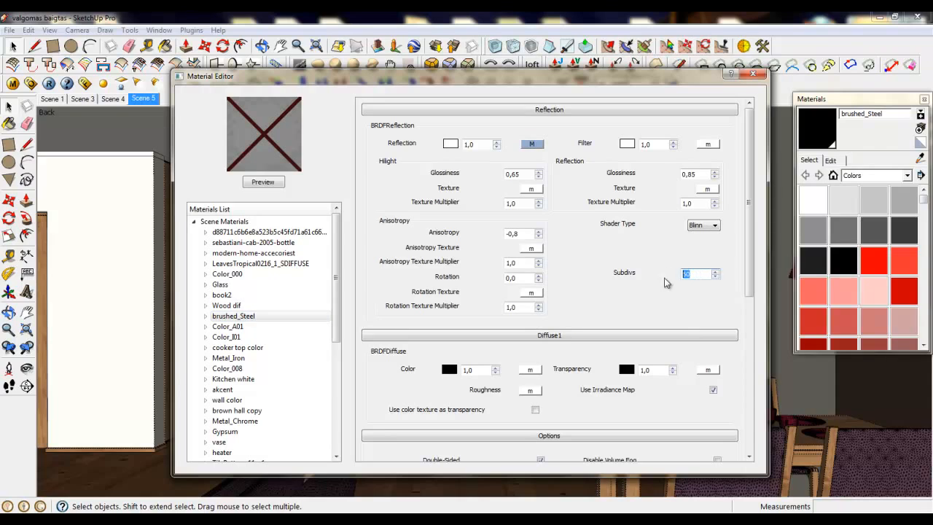
# Step: Set the reflection subdivs of the cooker top color and Metal_Iron materials to 36
pyautogui.click(226, 350)
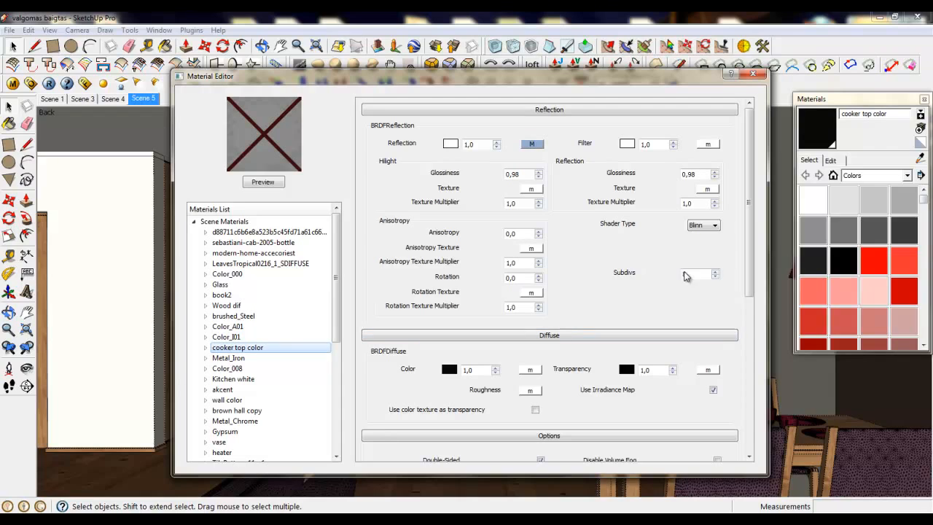
pyautogui.moveTo(689, 274); pyautogui.dragTo(660, 272)
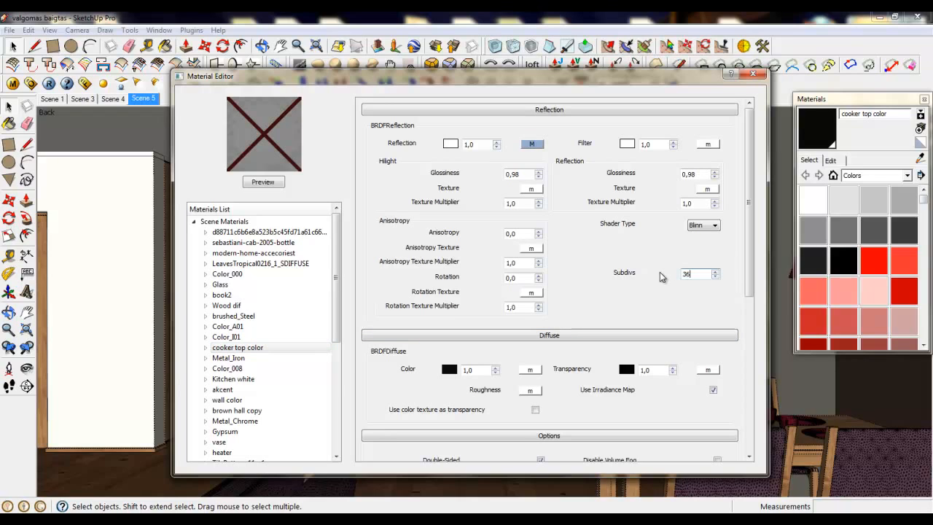
pyautogui.click(228, 358)
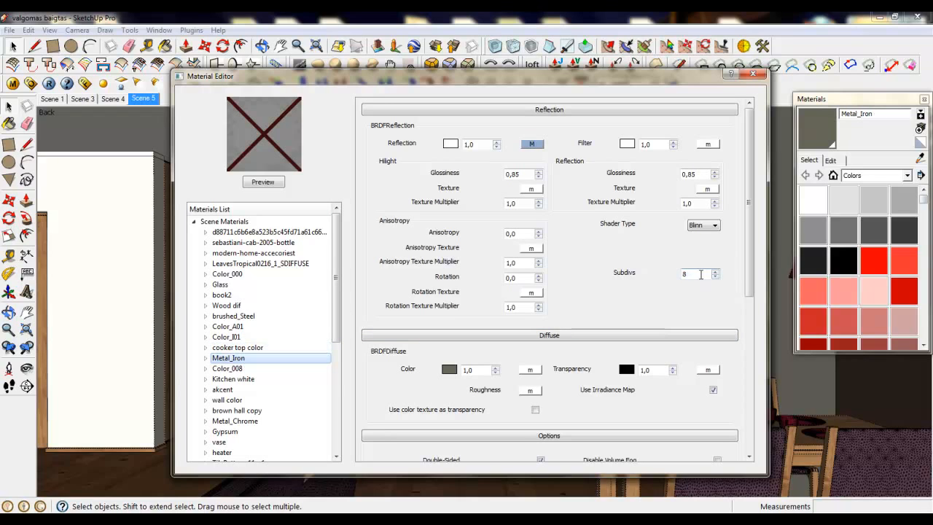
pyautogui.moveTo(689, 274); pyautogui.dragTo(658, 274)
pyautogui.write('36')
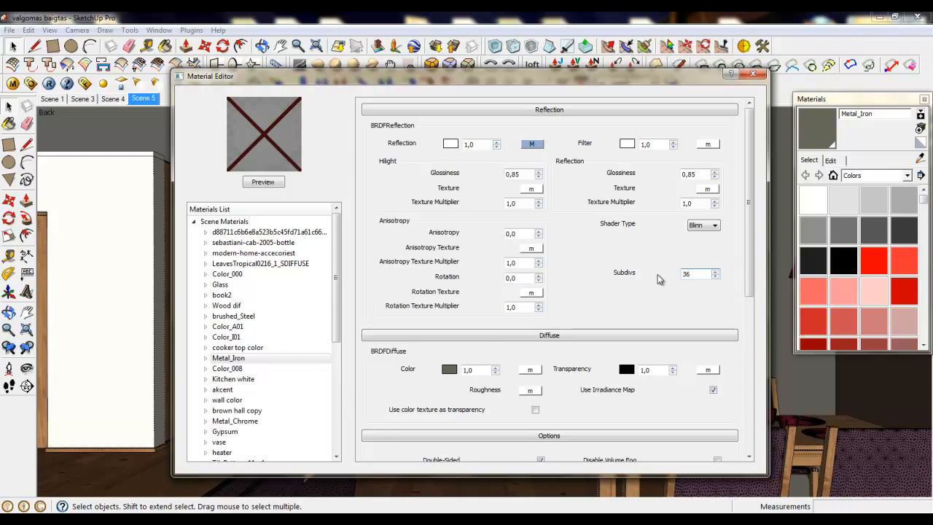
# Step: Set the Kitchen white material's reflection subdivs to 36 and enter a new subdivs value for akcent
pyautogui.click(257, 380)
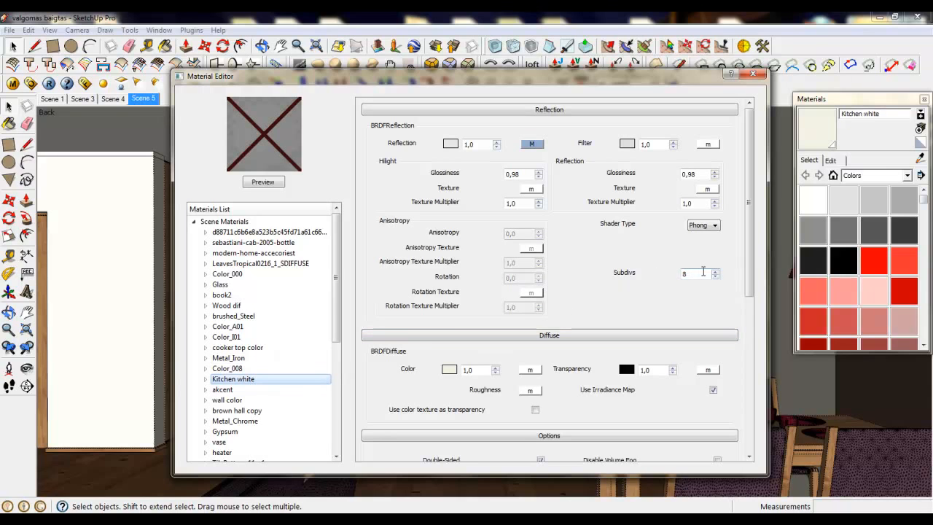
pyautogui.moveTo(689, 274); pyautogui.dragTo(620, 270)
pyautogui.write('36')
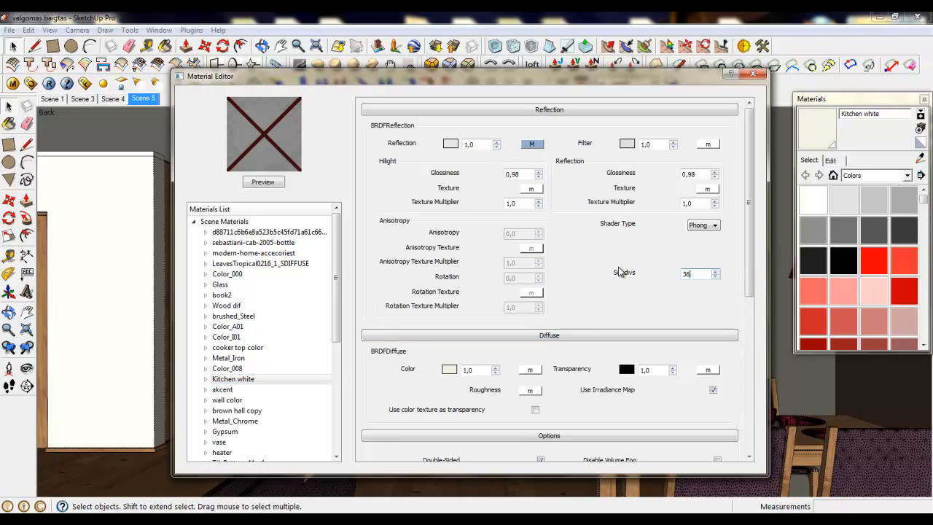
pyautogui.click(338, 328)
pyautogui.moveTo(337, 322); pyautogui.dragTo(337, 350)
pyautogui.click(219, 337)
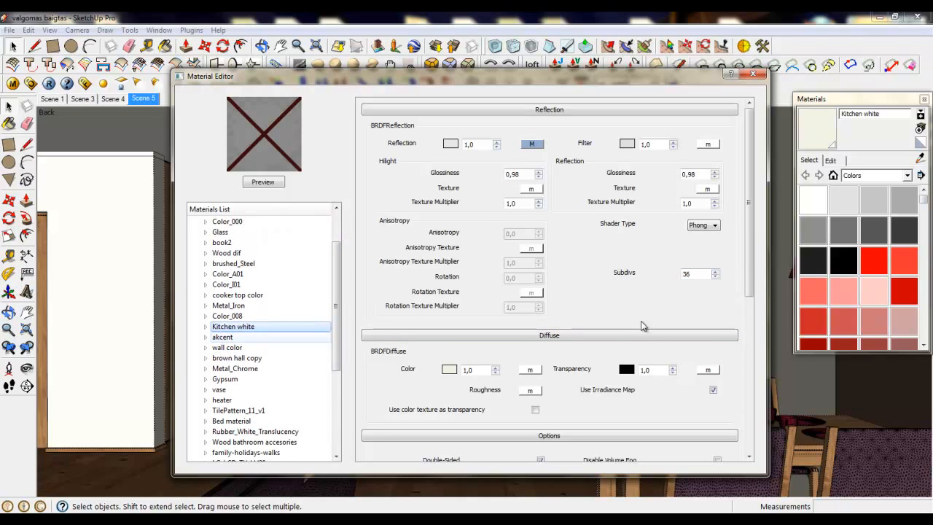
pyautogui.moveTo(688, 274); pyautogui.dragTo(670, 278)
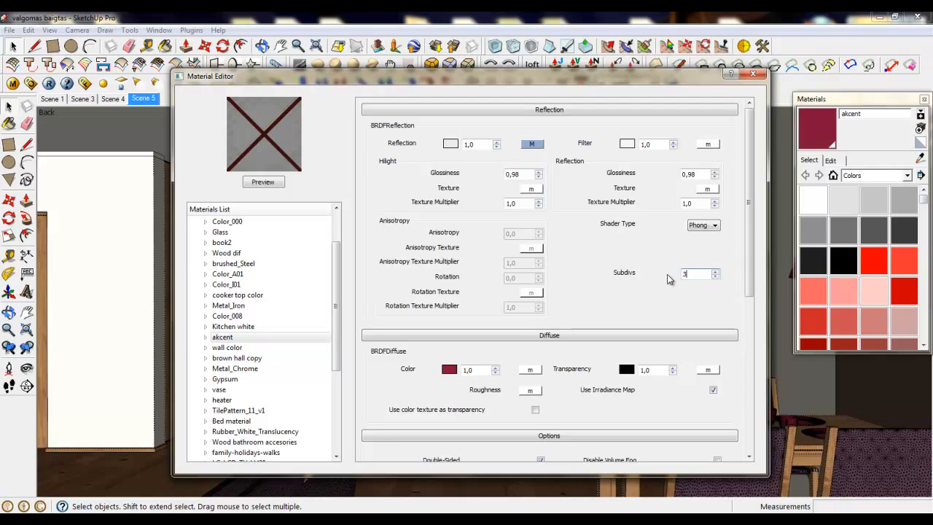
# Step: Open the wall color material's reflection subdivs for editing and set the brown hall copy material's subdivs to 26
pyautogui.click(227, 347)
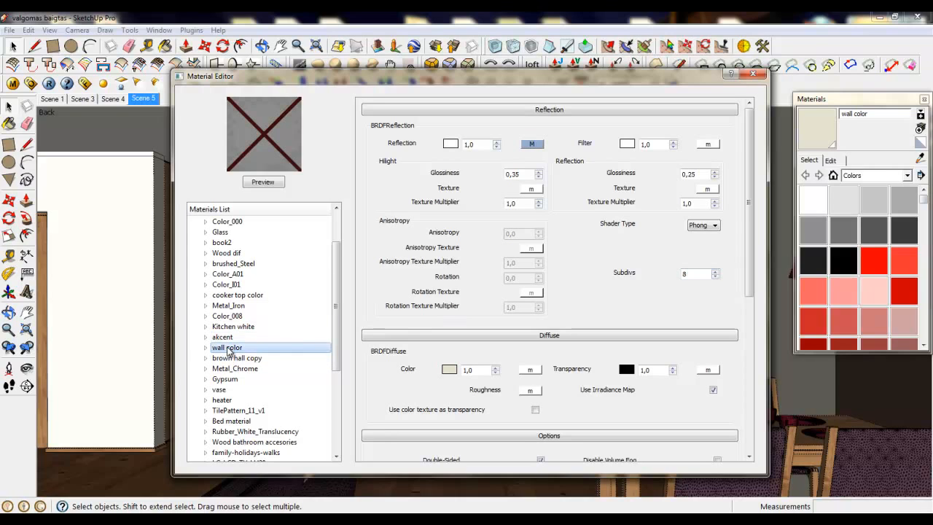
pyautogui.click(693, 274)
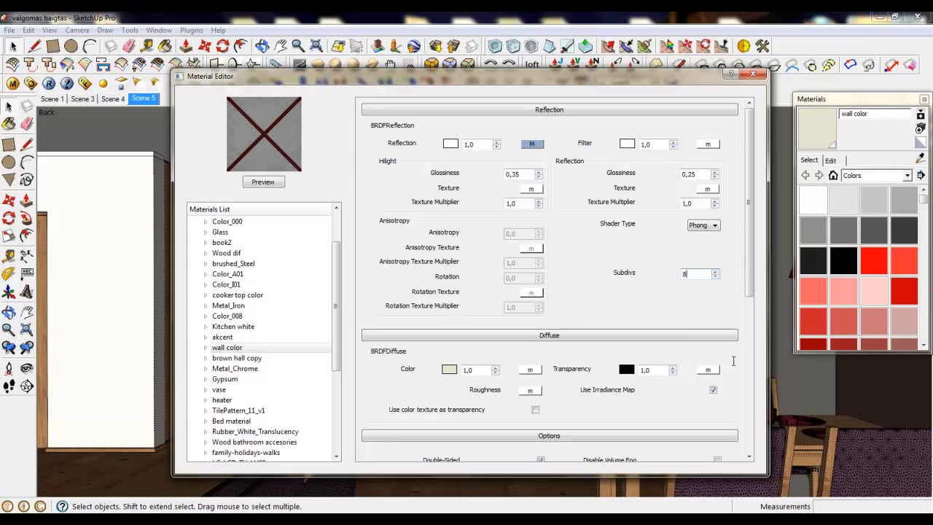
pyautogui.press('Return')
pyautogui.click(247, 358)
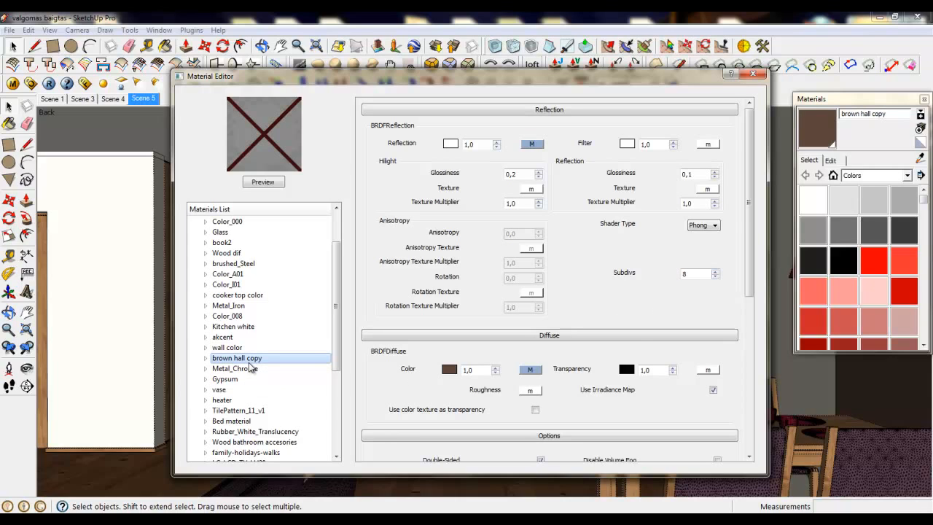
pyautogui.moveTo(694, 276); pyautogui.dragTo(660, 274)
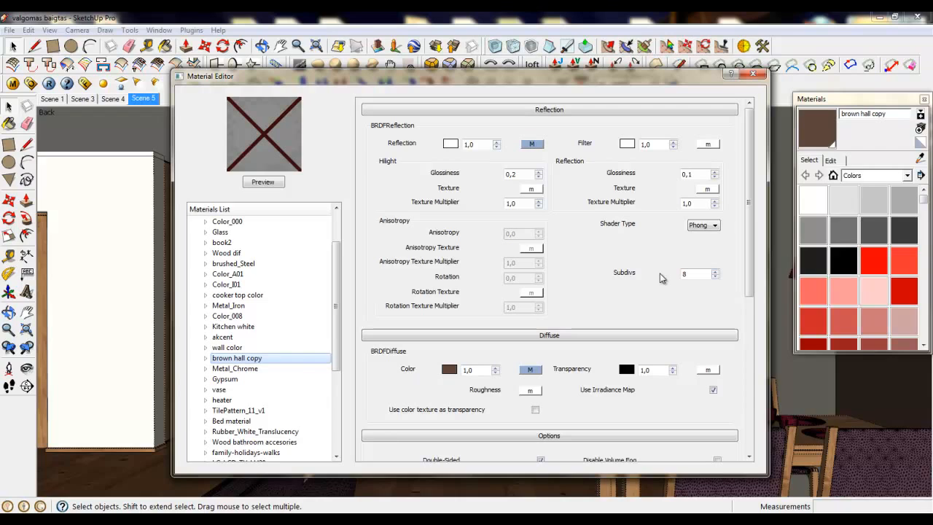
pyautogui.write('26')
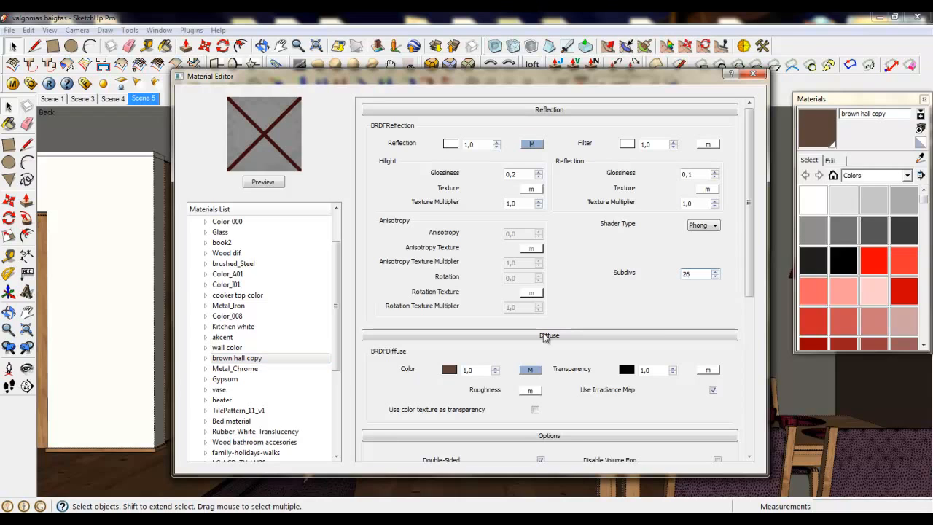
# Step: Check the Metal_Chrome material and set the Gypsum material's reflection subdivs to 36
pyautogui.click(235, 368)
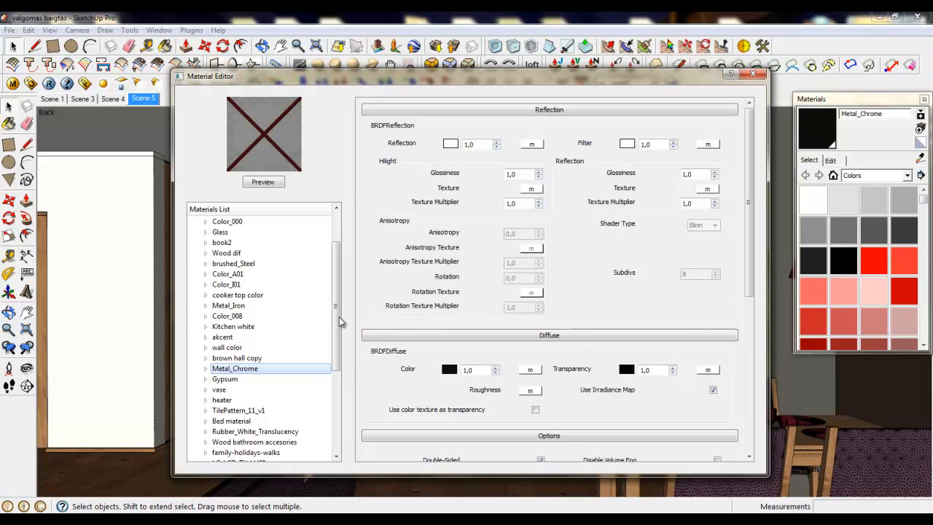
pyautogui.moveTo(336, 317); pyautogui.dragTo(338, 343)
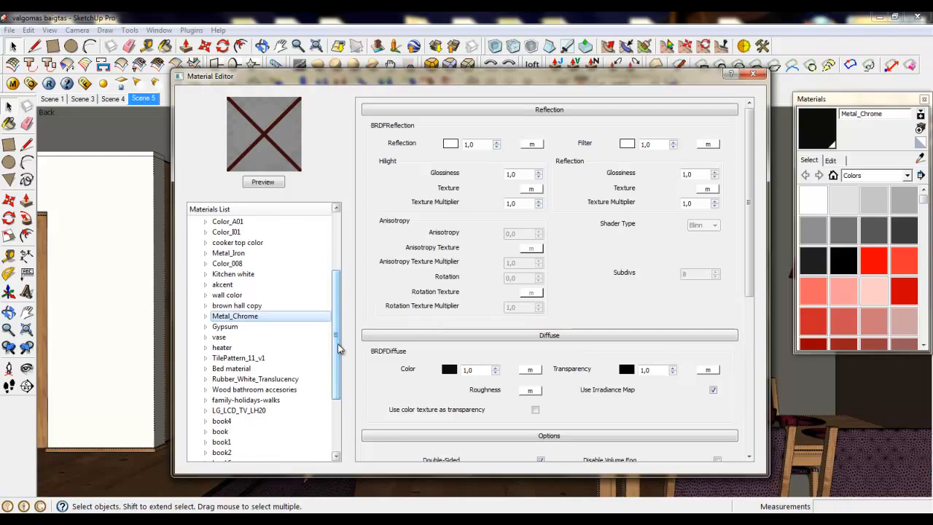
pyautogui.click(225, 326)
pyautogui.doubleClick(692, 273)
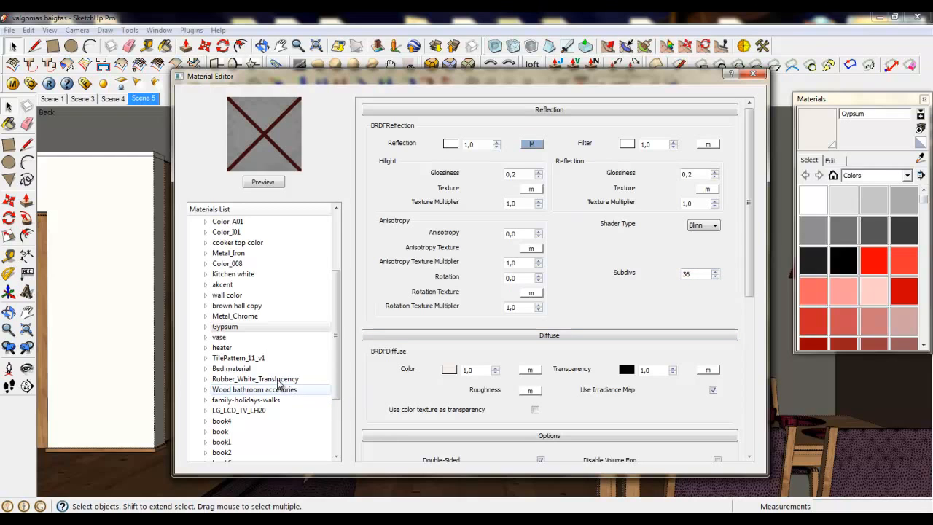
# Step: Set the reflection subdivs to 22 for TilePattern_11_v1 and to 36 for Bed material
pyautogui.click(251, 358)
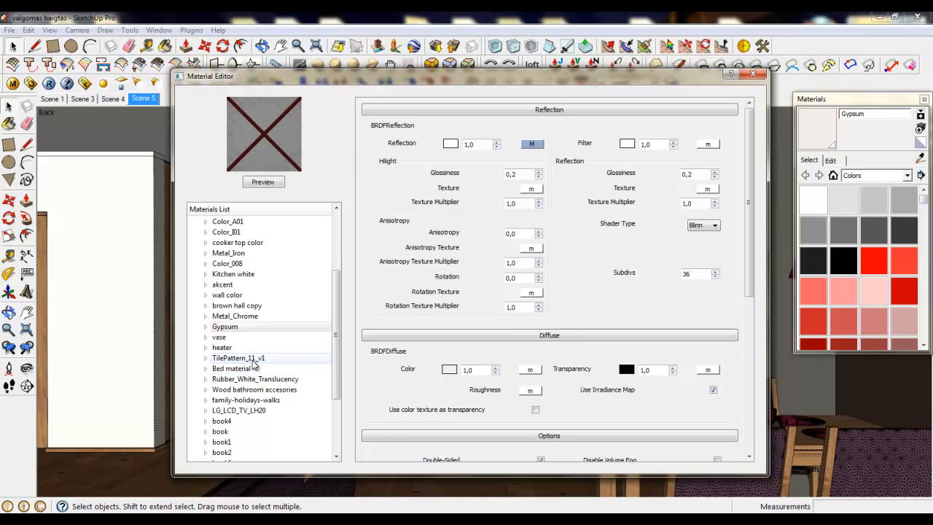
pyautogui.doubleClick(695, 274)
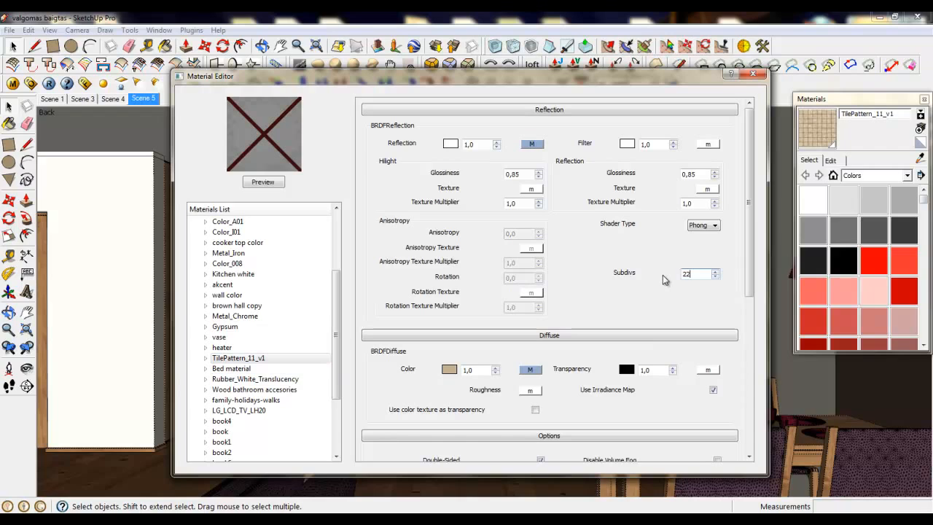
pyautogui.write('22')
pyautogui.click(233, 368)
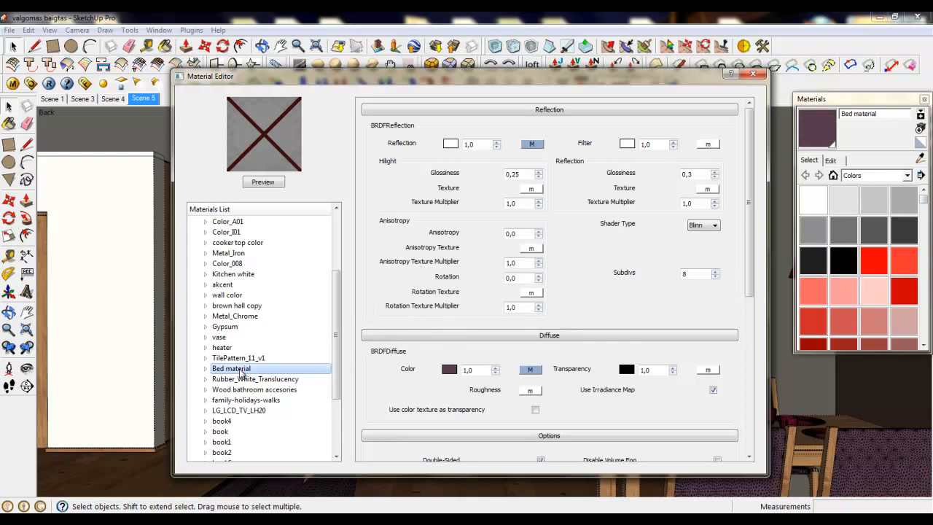
pyautogui.doubleClick(688, 275)
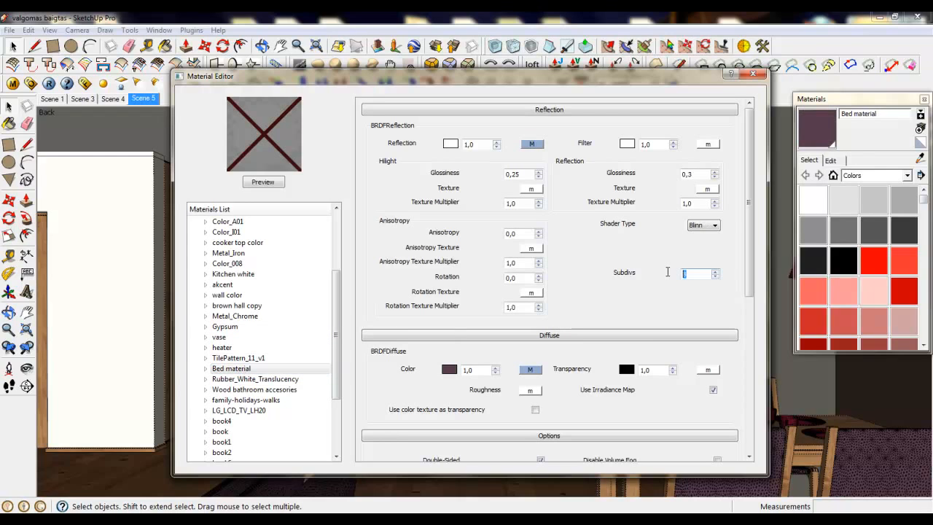
pyautogui.write('36')
# Step: Select the book4 material further down the materials list and check its reflection subdivs
pyautogui.moveTo(337, 335); pyautogui.dragTo(337, 354)
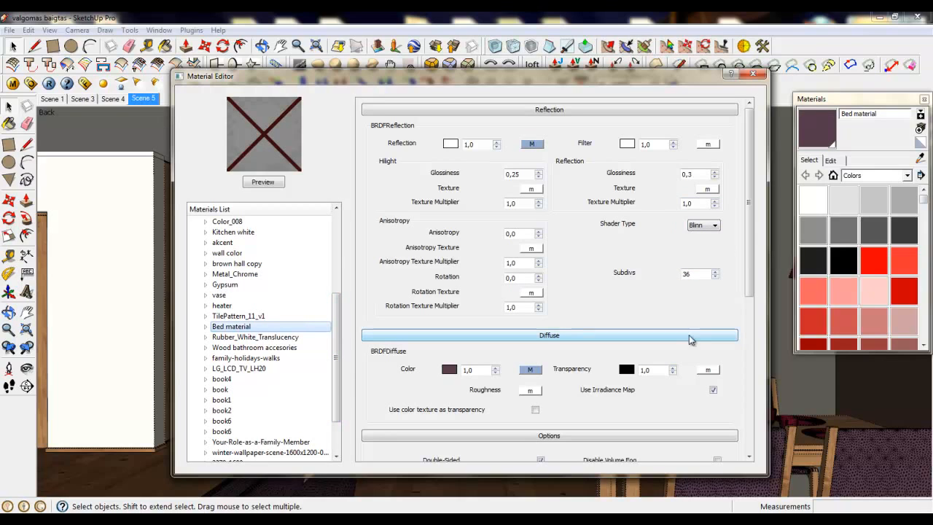
pyautogui.moveTo(339, 325); pyautogui.dragTo(339, 334)
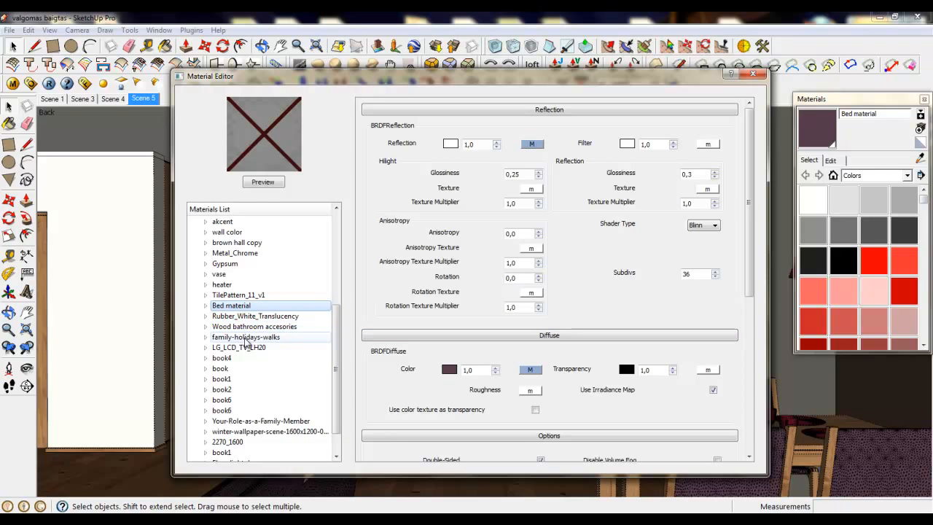
pyautogui.click(226, 358)
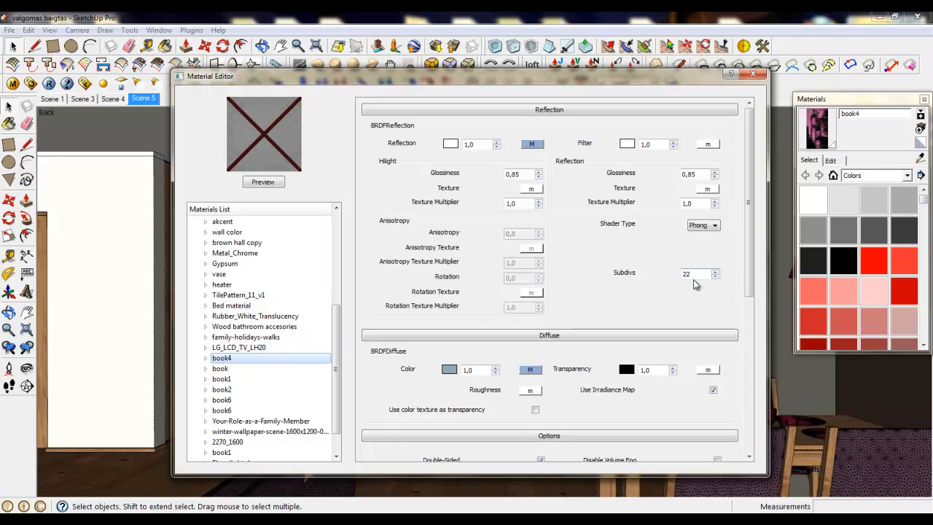
# Step: Check the reflection subdivs of the book, book1, book2, book6 and book4 materials in the materials list
pyautogui.click(228, 370)
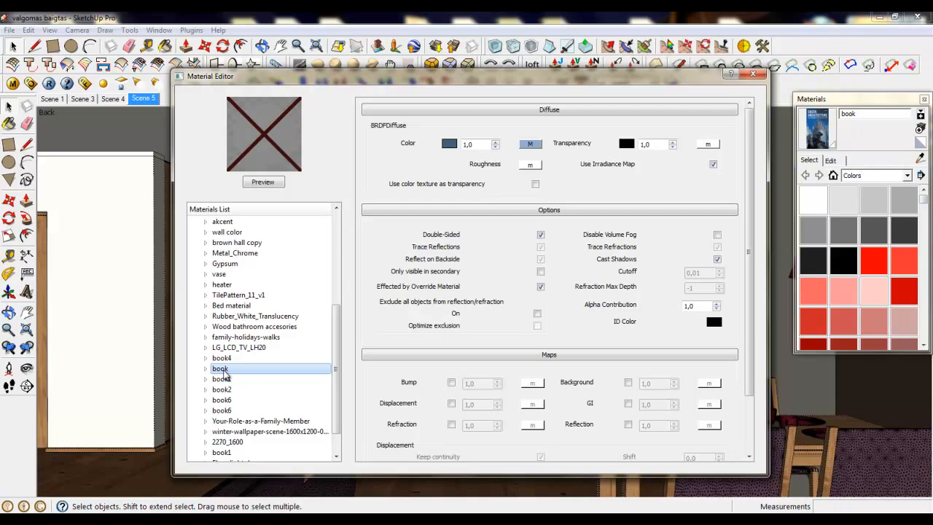
pyautogui.click(223, 380)
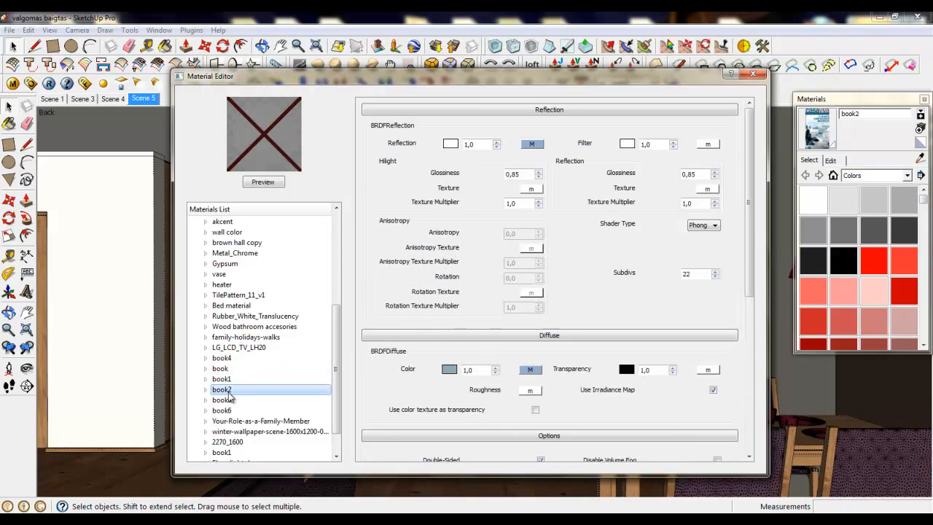
pyautogui.click(227, 400)
pyautogui.click(229, 410)
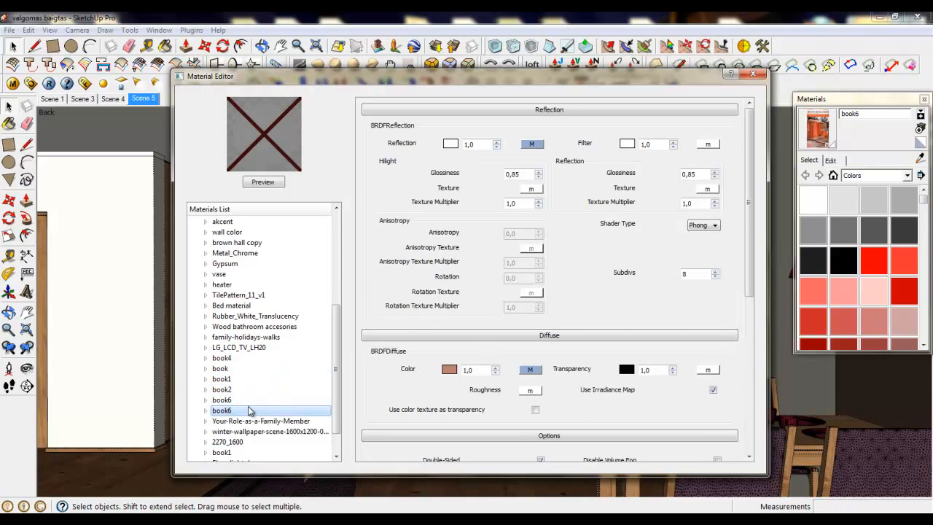
pyautogui.scroll(1, 338, 392)
pyautogui.scroll(-2, 338, 392)
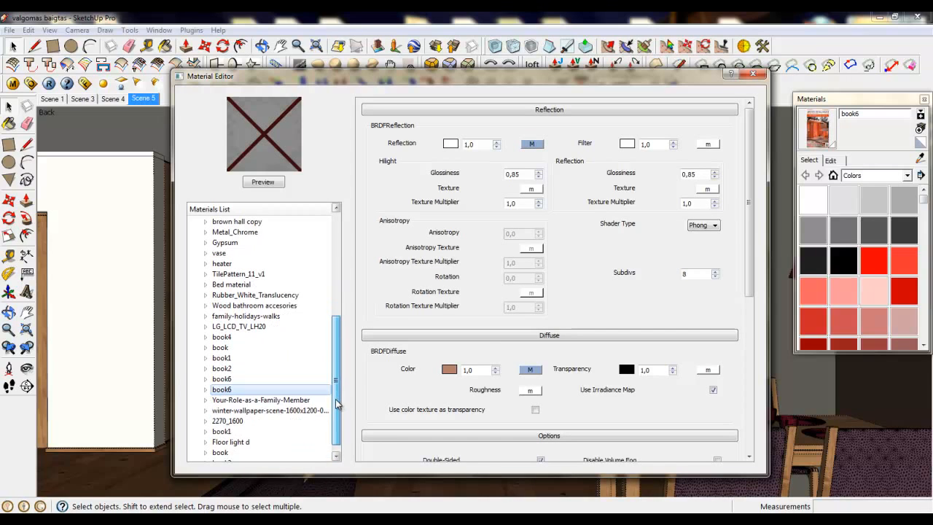
pyautogui.rightClick(222, 358)
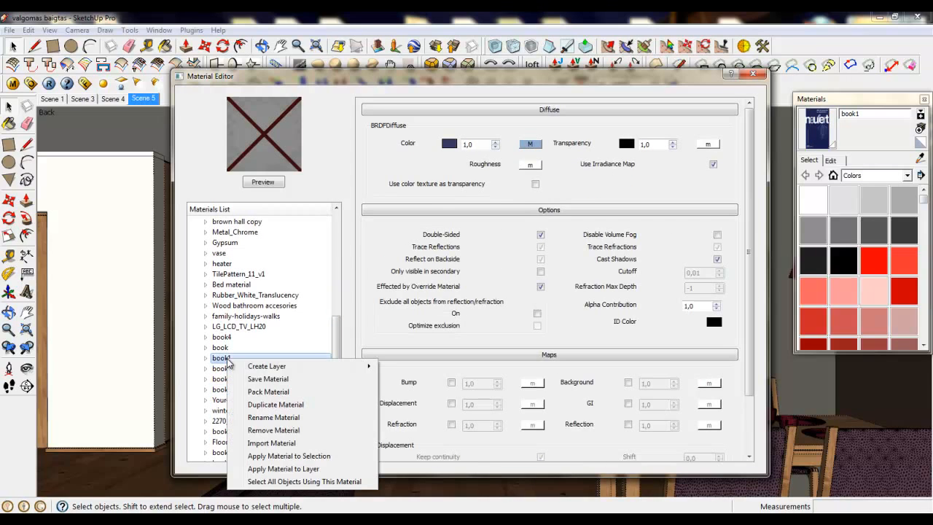
pyautogui.click(341, 344)
pyautogui.click(224, 349)
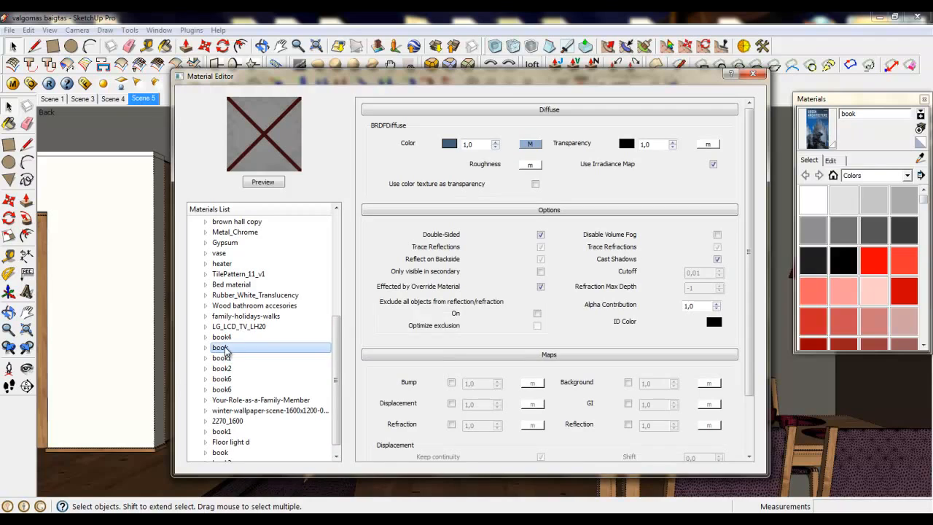
pyautogui.click(222, 336)
pyautogui.moveTo(696, 276); pyautogui.dragTo(638, 277)
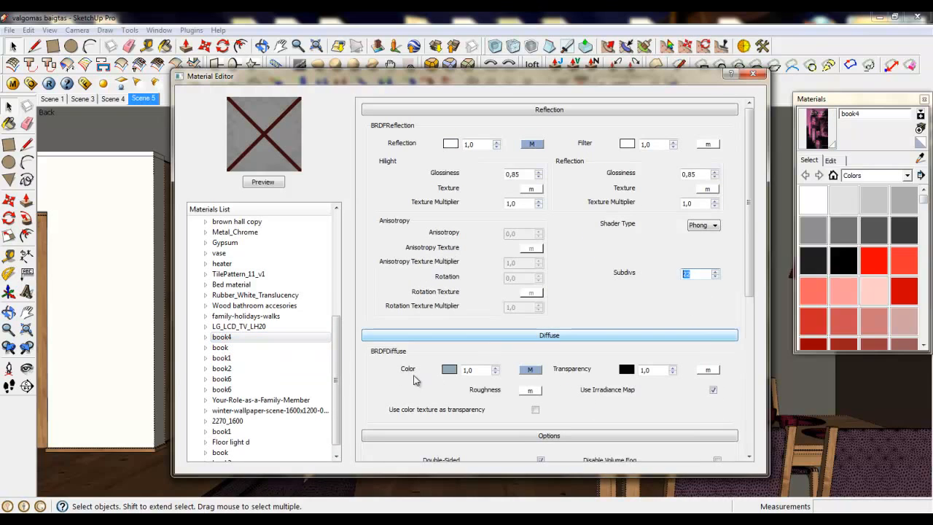
pyautogui.moveTo(337, 350); pyautogui.dragTo(337, 369)
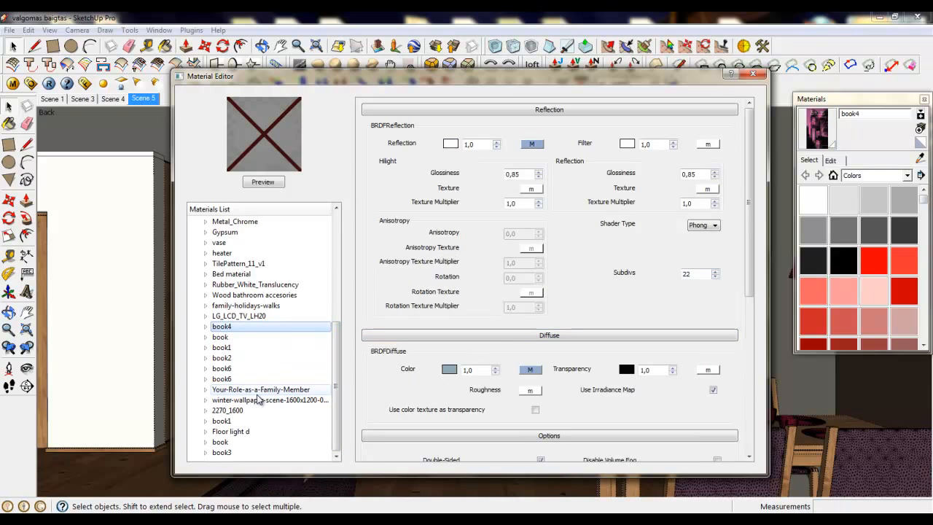
# Step: Add a reflection layer to the Floor light d material and inspect its Fresnel reflection texture
pyautogui.click(235, 432)
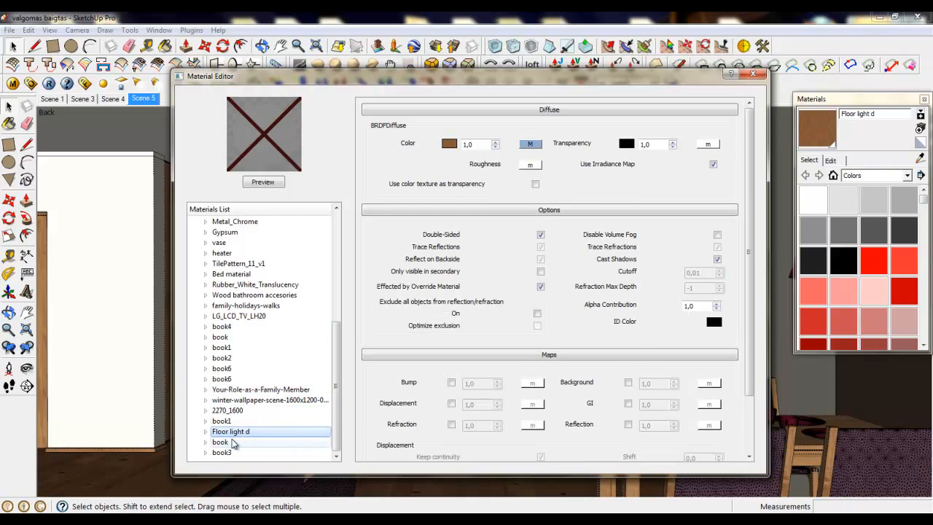
pyautogui.rightClick(229, 436)
pyautogui.moveTo(343, 309)
pyautogui.click(424, 323)
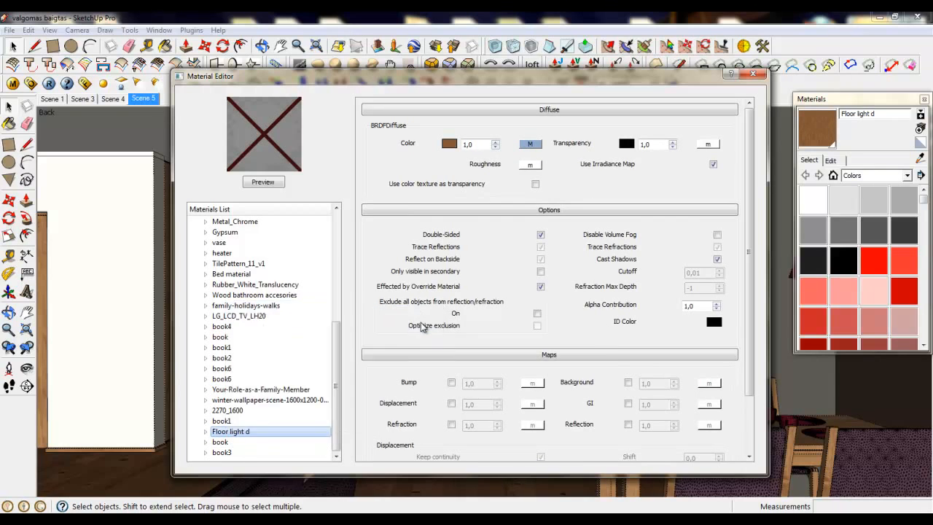
pyautogui.click(532, 144)
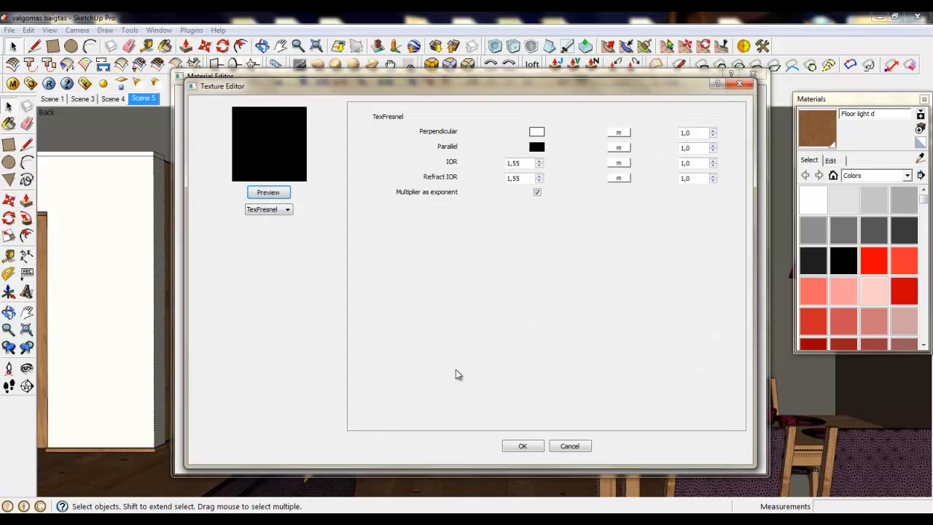
pyautogui.click(522, 446)
pyautogui.click(570, 447)
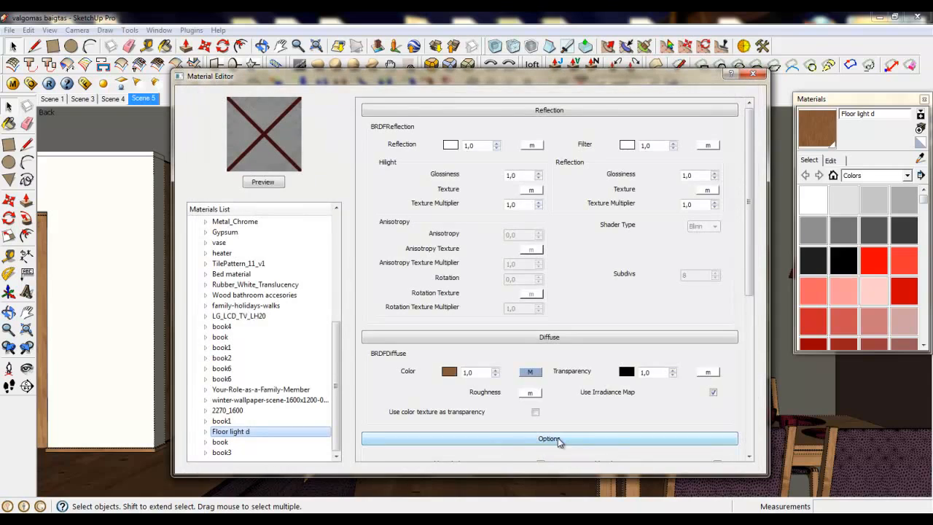
# Step: Lower the Floor light d material's highlight glossiness to 0,9 and set its reflection subdivs to 36
pyautogui.click(539, 178)
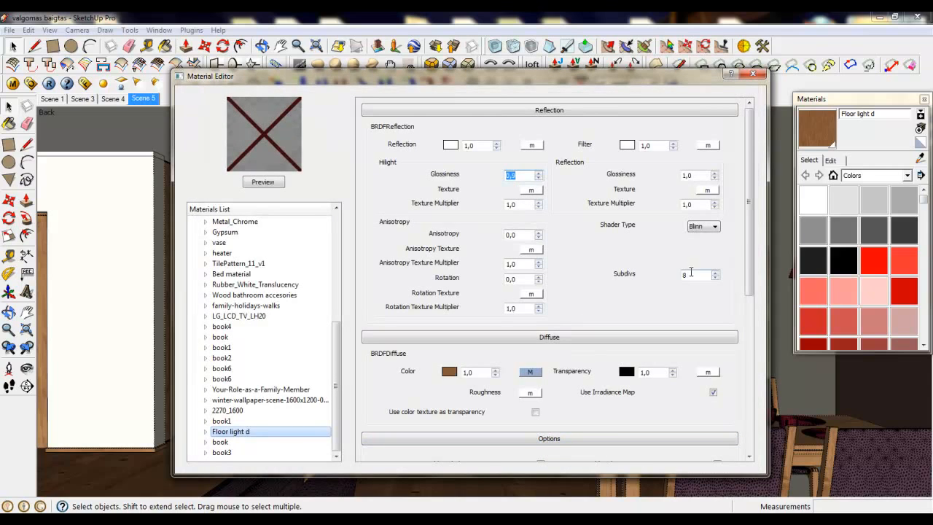
pyautogui.moveTo(689, 274); pyautogui.dragTo(648, 275)
pyautogui.write('36')
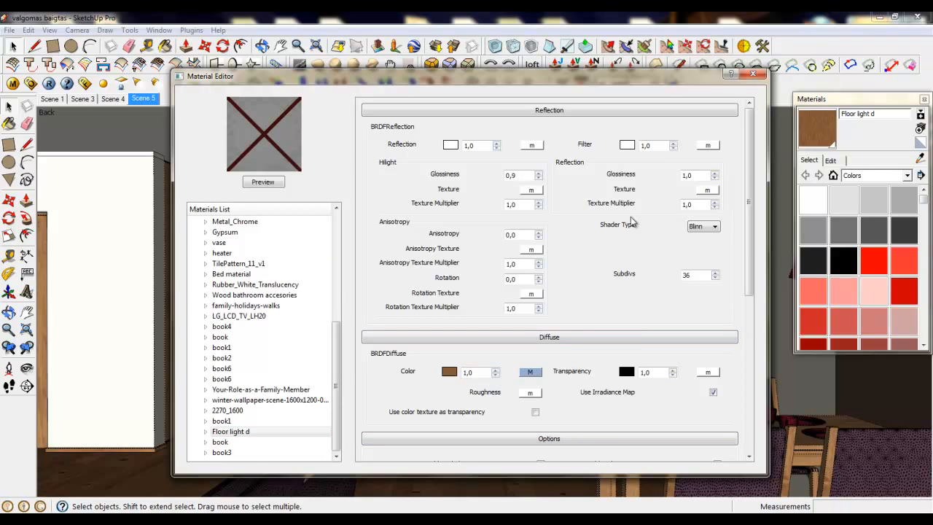
# Step: Set the Floor light d material's highlight glossiness to 0,65 and its reflection glossiness to 0,8
pyautogui.click(248, 432)
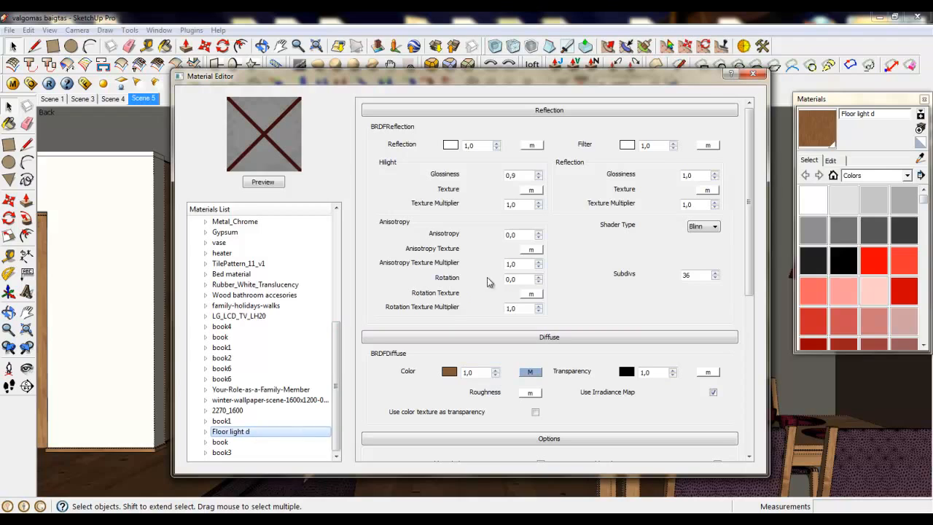
pyautogui.doubleClick(529, 175)
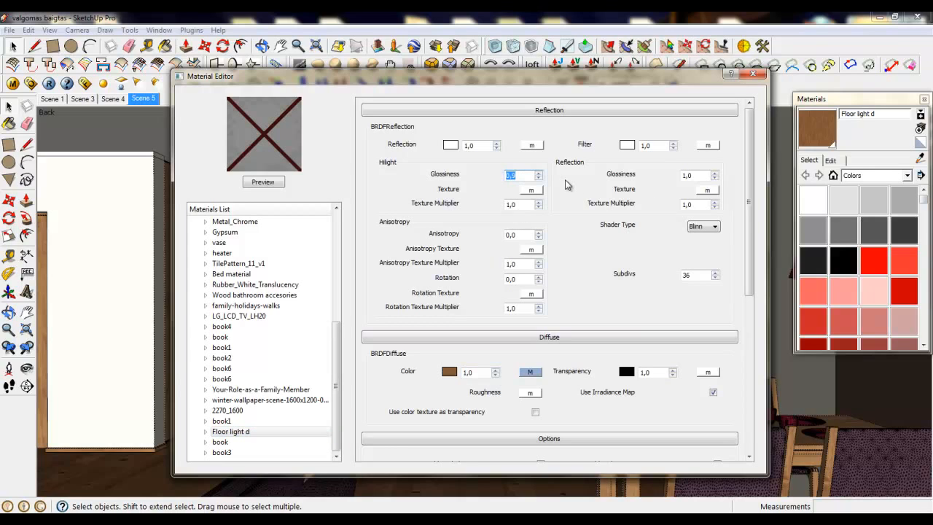
pyautogui.doubleClick(694, 176)
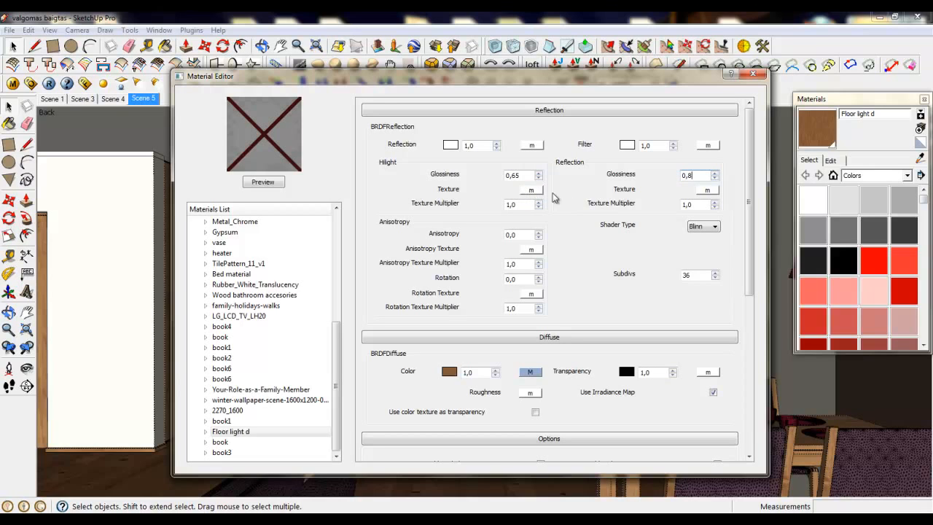
# Step: Inspect the Floor light d material's reflection map and another of its texture slots without changing them
pyautogui.click(540, 146)
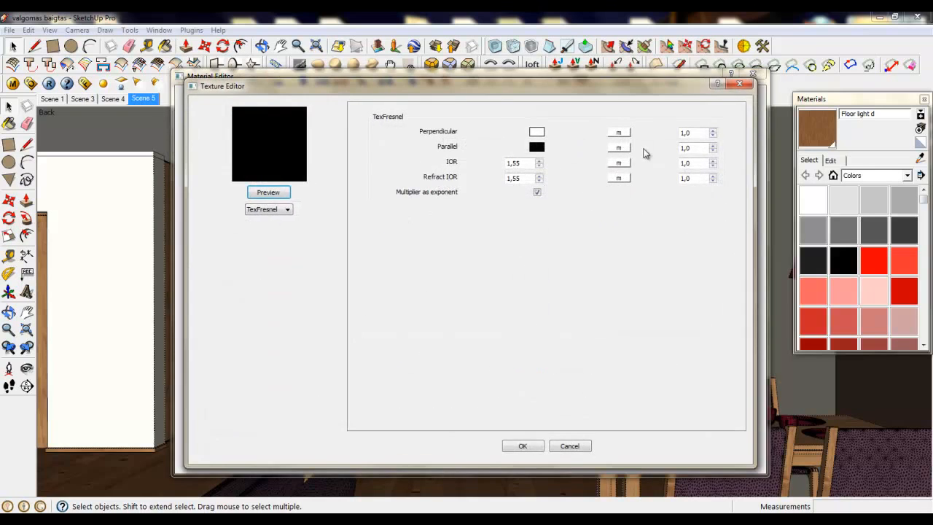
pyautogui.click(580, 445)
pyautogui.click(526, 218)
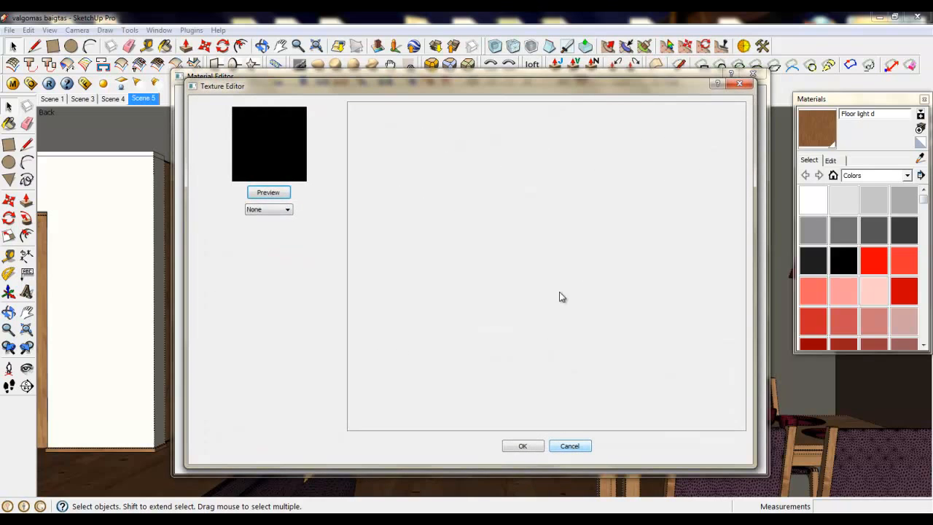
pyautogui.click(570, 446)
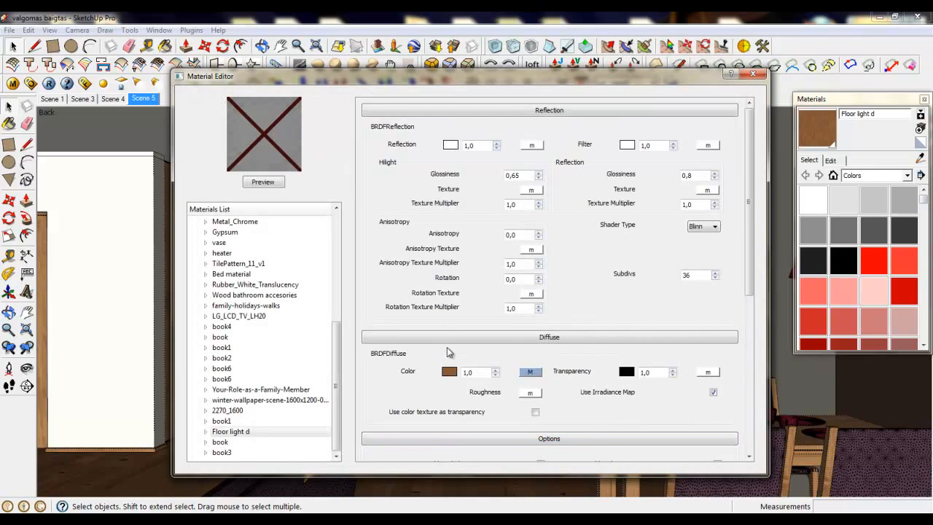
# Step: Check the book and book3 materials at the end of the materials list and close the Material Editor
pyautogui.click(339, 415)
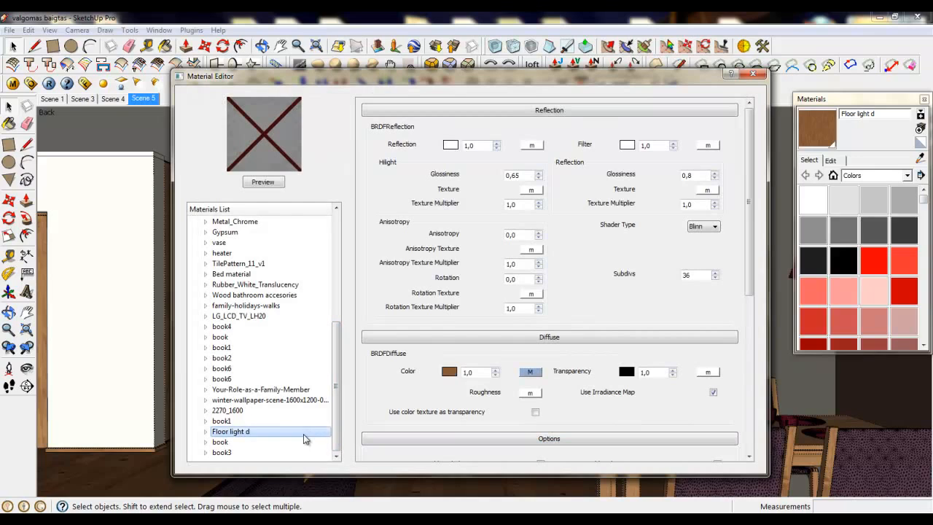
pyautogui.click(223, 443)
pyautogui.click(225, 454)
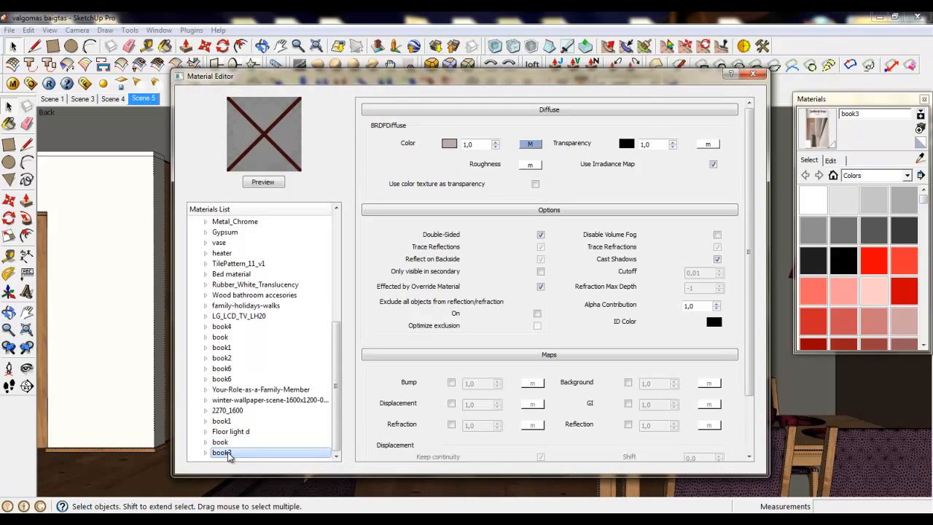
pyautogui.click(225, 443)
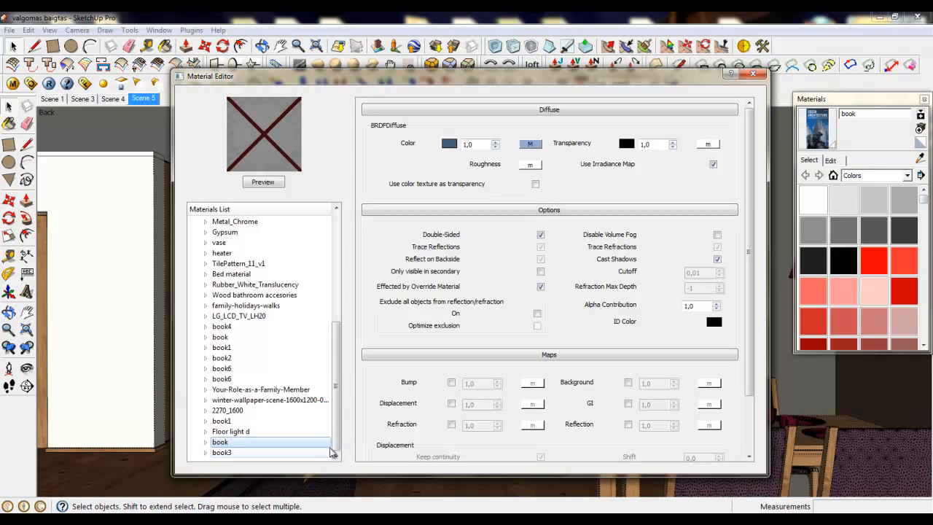
pyautogui.moveTo(336, 451); pyautogui.dragTo(337, 284)
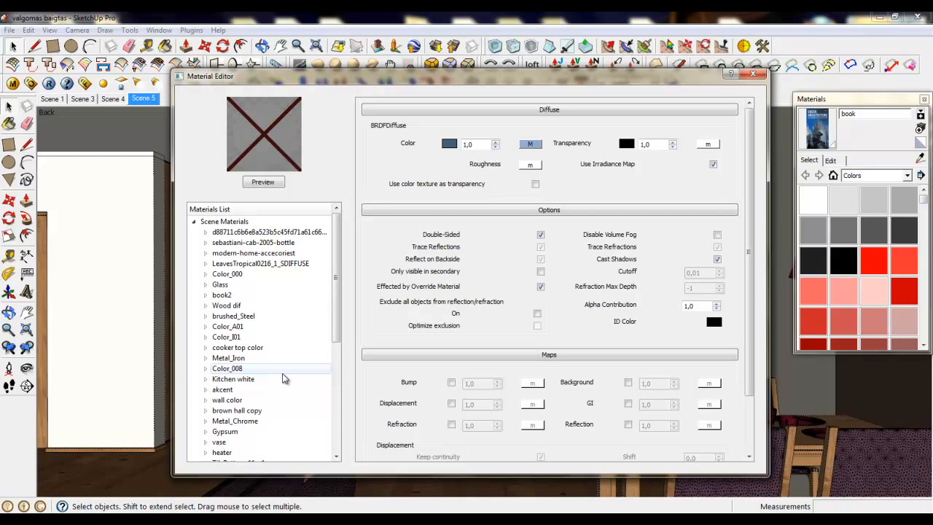
pyautogui.click(753, 75)
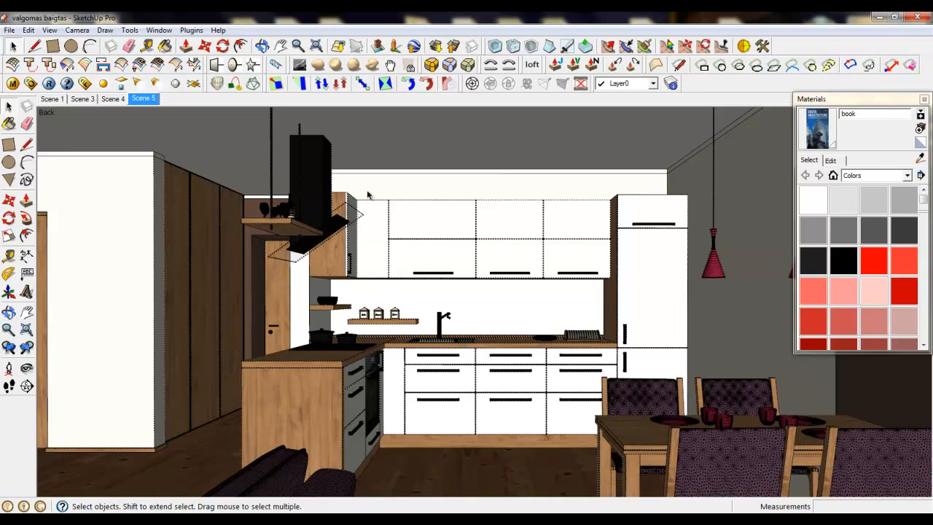
# Step: Display the last rendered kitchen image in the V-Ray frame buffer and move its window higher on the screen
pyautogui.click(86, 86)
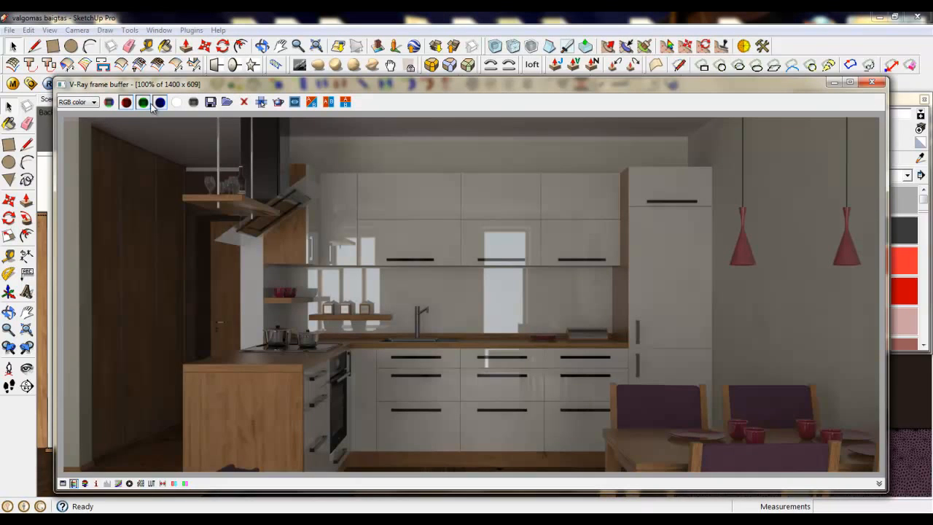
pyautogui.moveTo(215, 89); pyautogui.dragTo(210, 35)
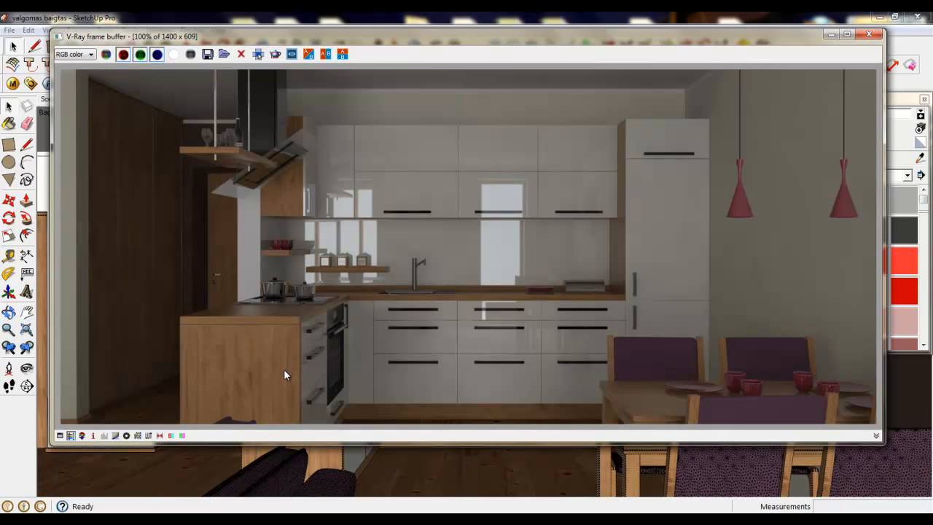
pyautogui.moveTo(370, 26); pyautogui.dragTo(359, 24)
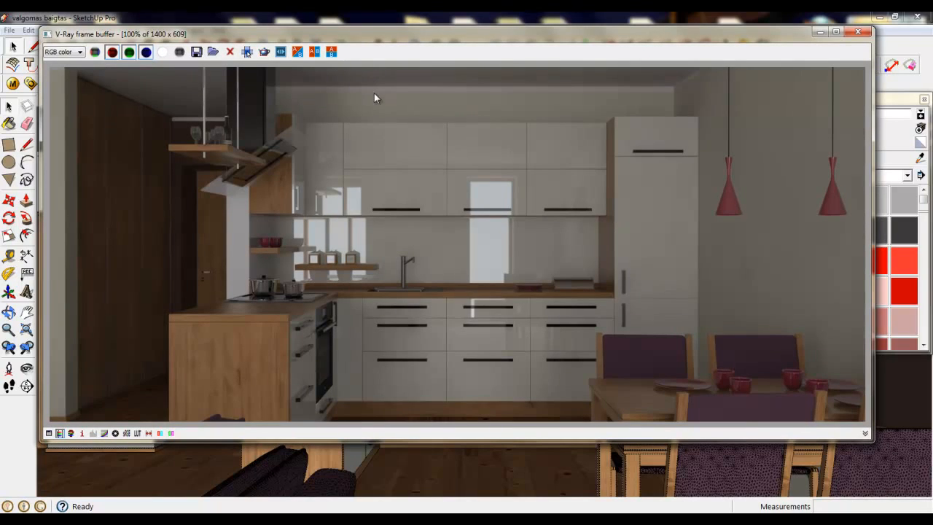
# Step: Start saving the rendered image in the post production folder, reviewing the file formats and keeping JPEG image file
pyautogui.click(197, 52)
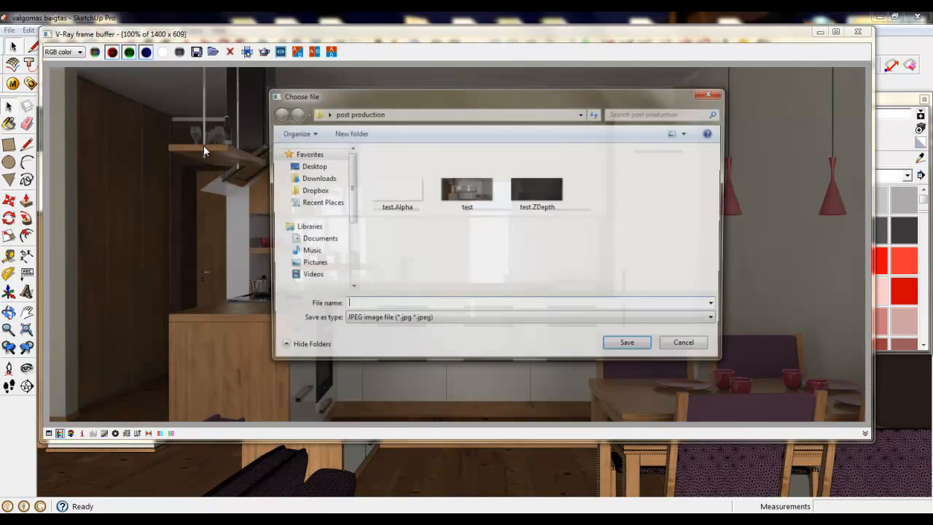
pyautogui.moveTo(408, 97); pyautogui.dragTo(401, 88)
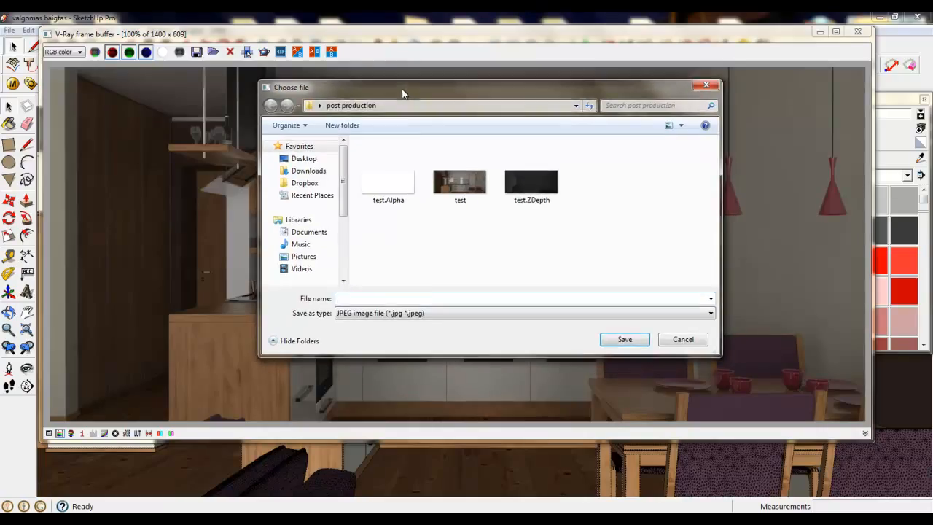
pyautogui.click(423, 314)
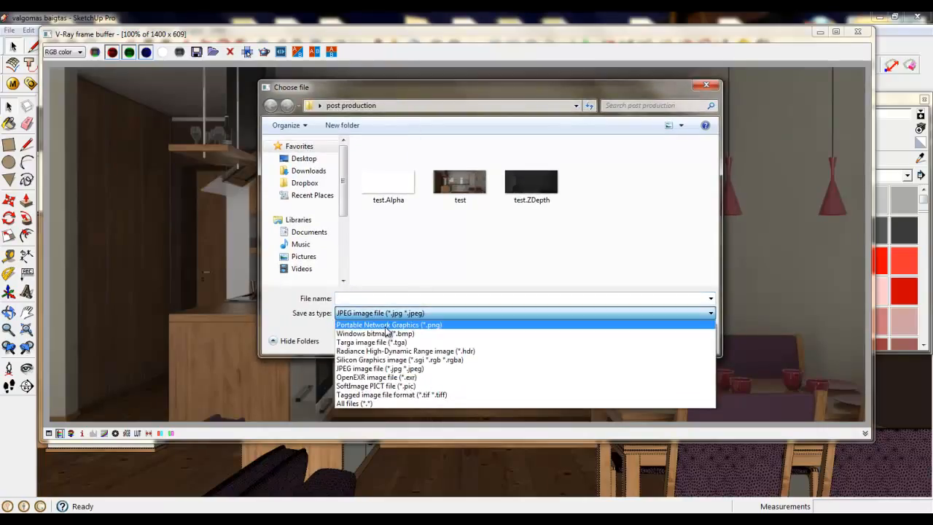
pyautogui.click(435, 316)
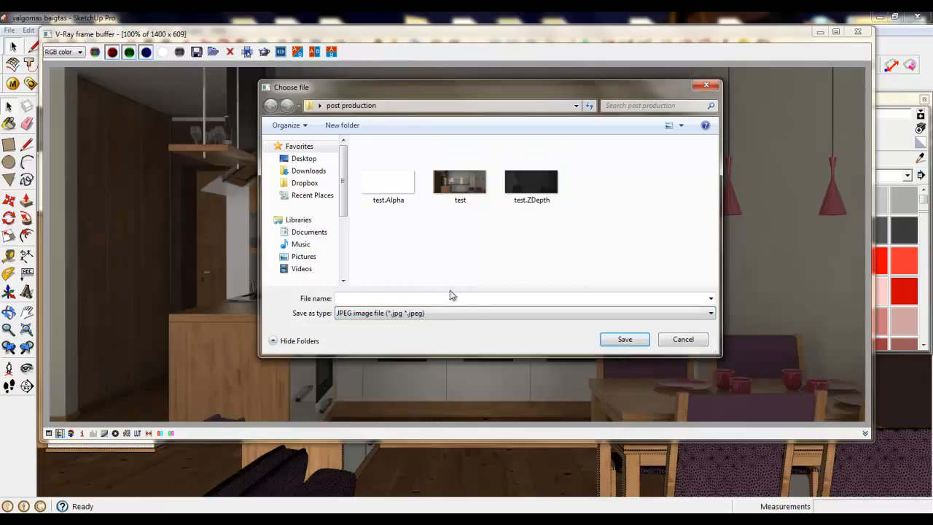